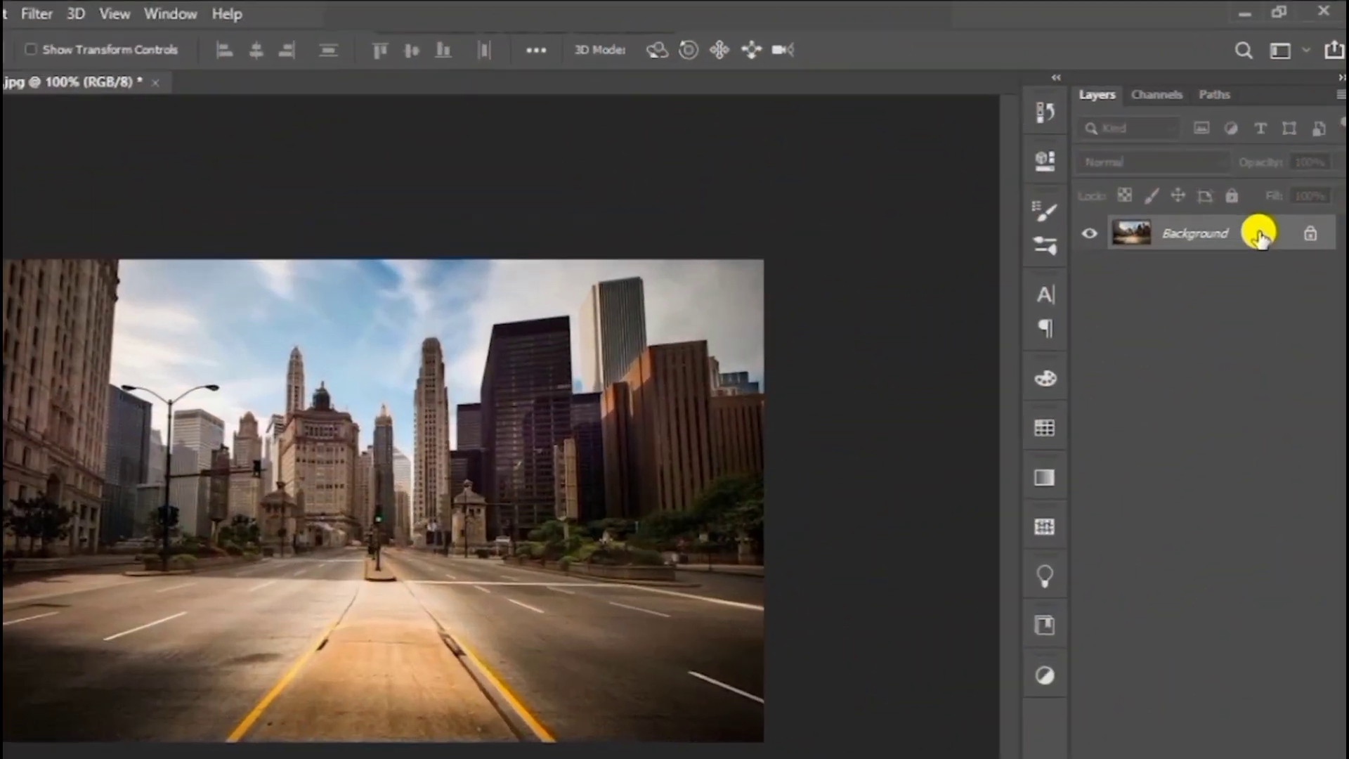
- Duplicate the Background layer and hide the resulting Background copy layer
right_click(1271, 190)
click(1250, 228)
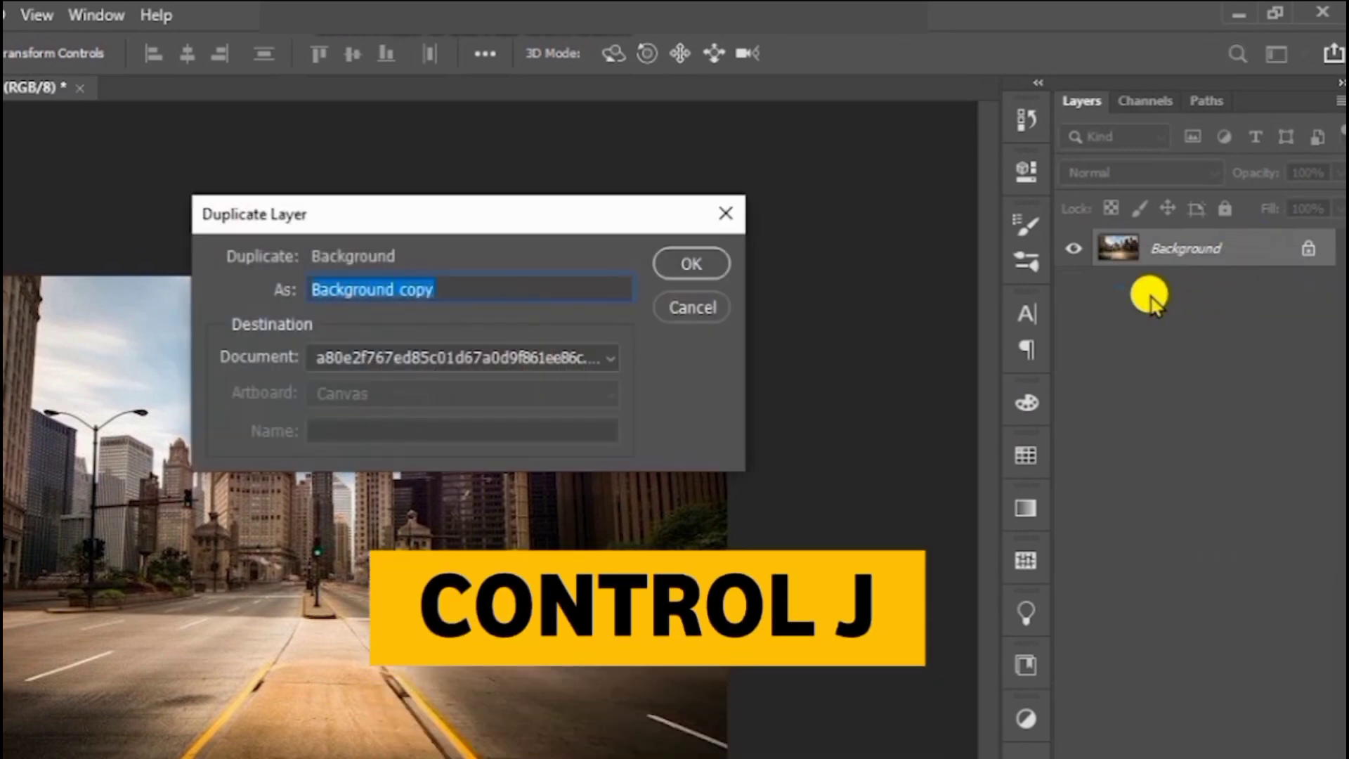
click(686, 265)
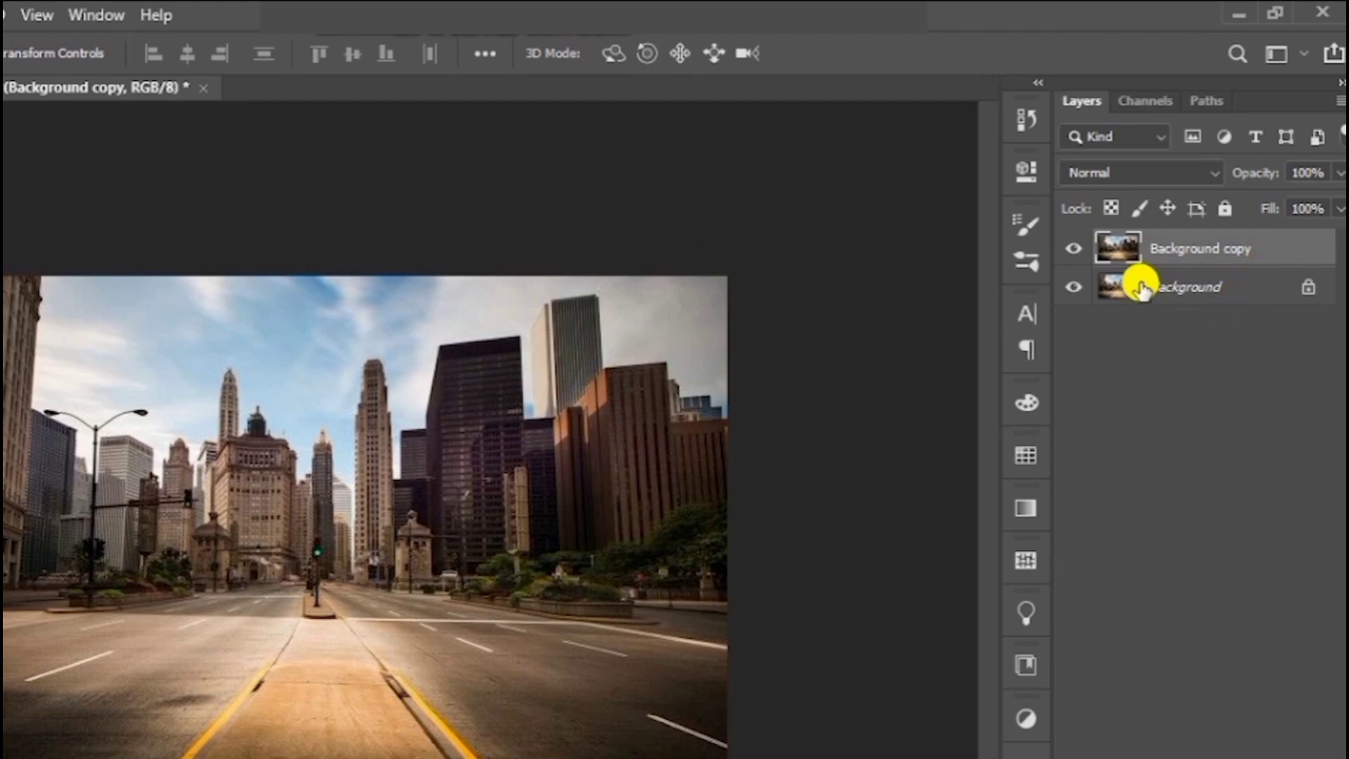
click(1072, 251)
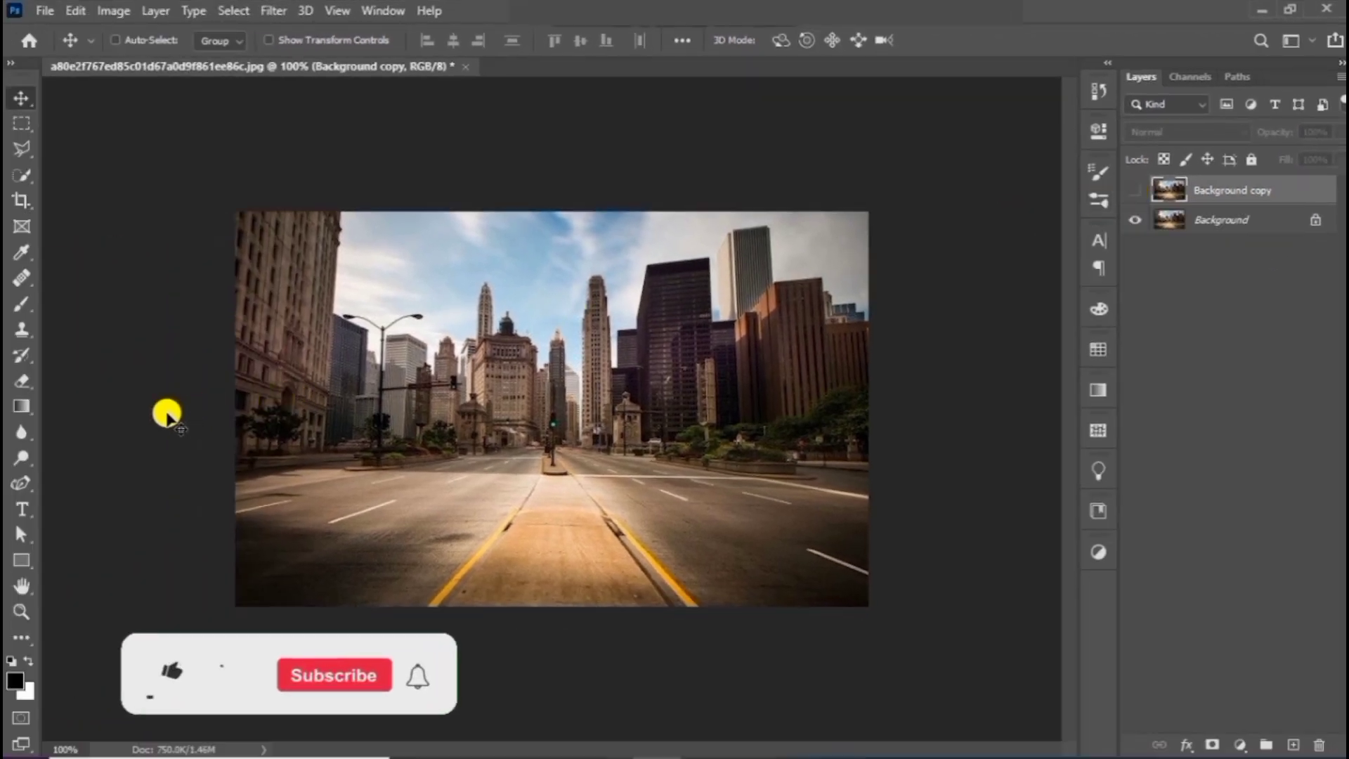
- Add large white LIGHT text across the street photo and move its layer below Background copy
click(22, 509)
click(393, 565)
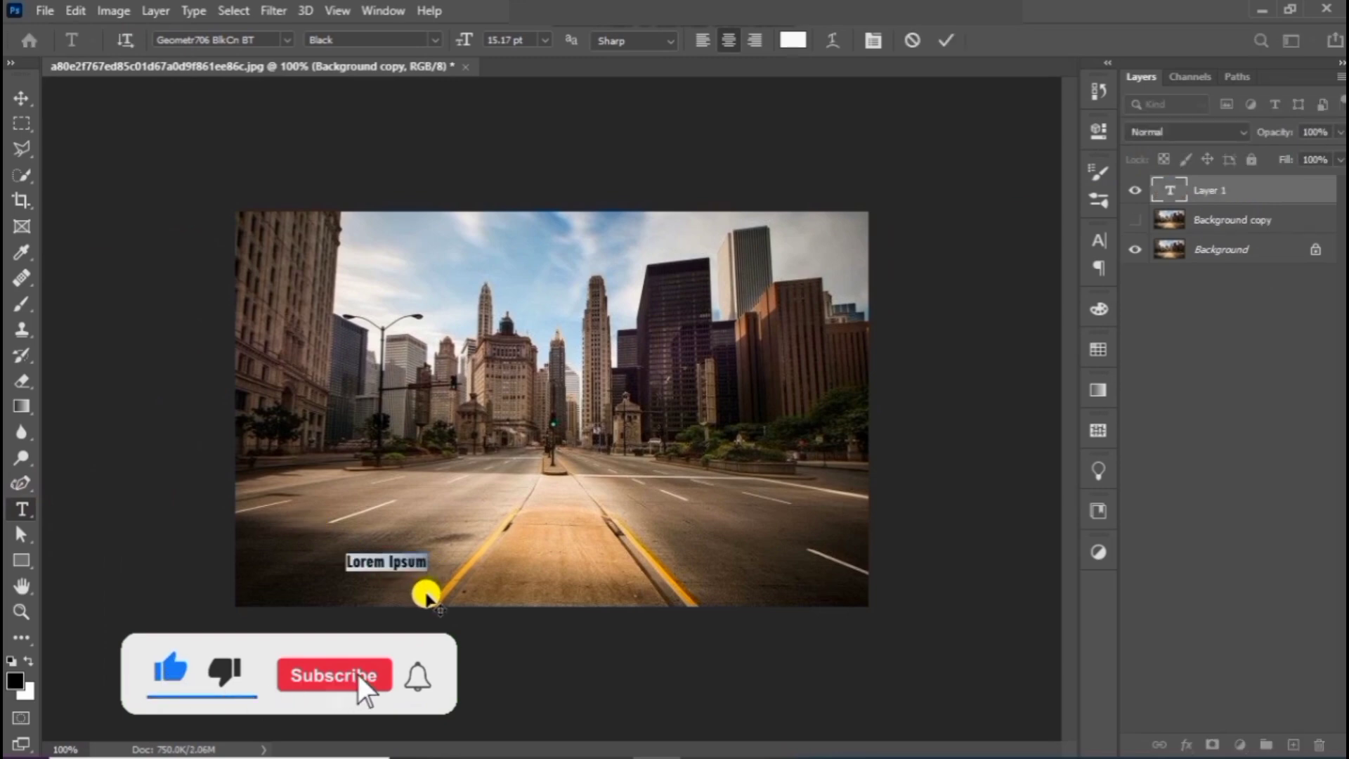
key(BackSpace)
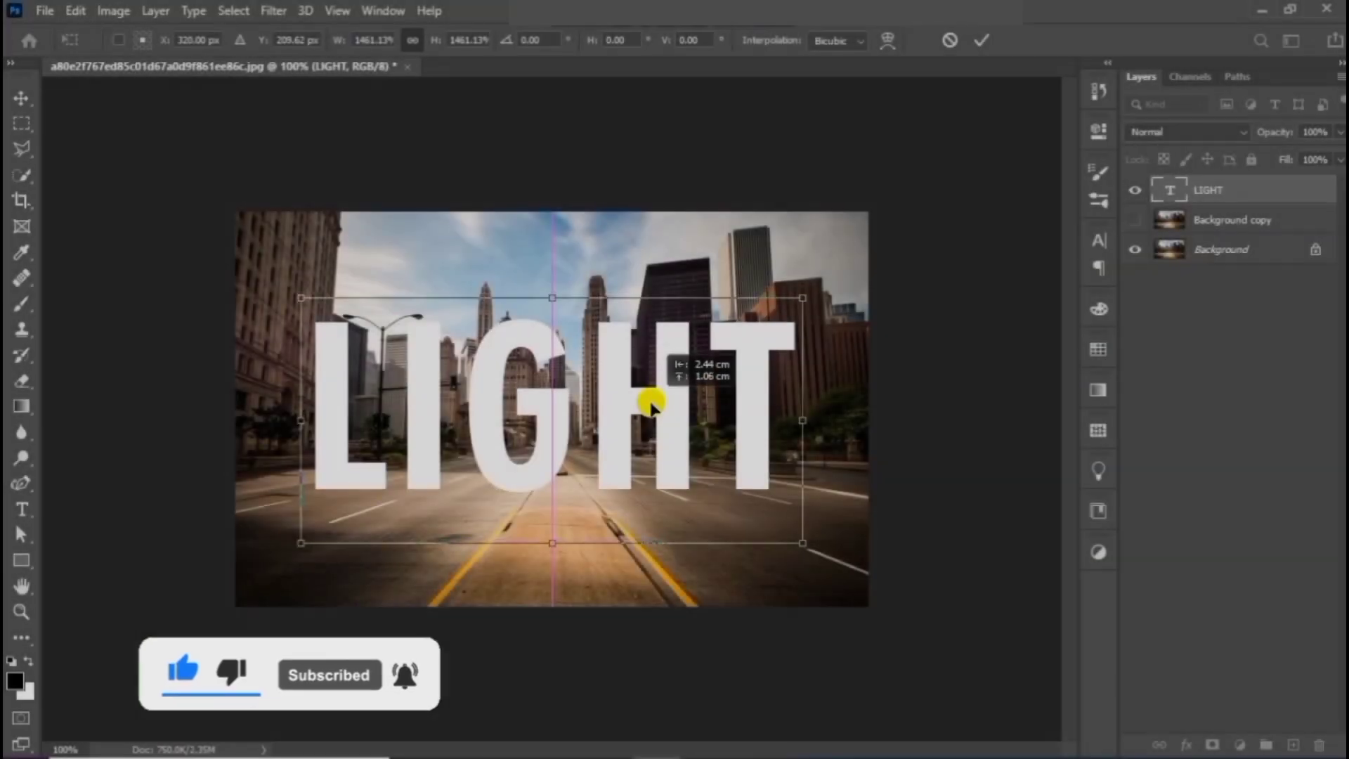
drag(651, 405, 653, 407)
key(Return)
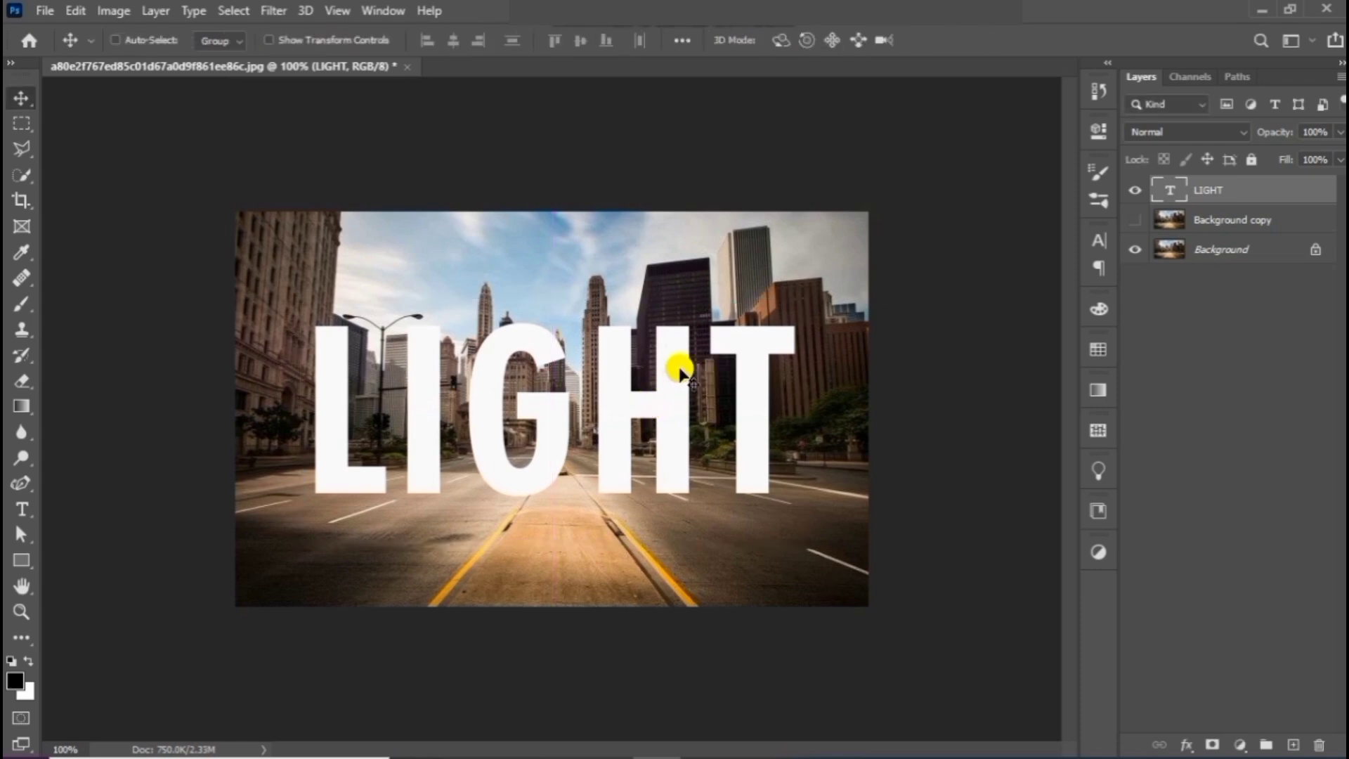
drag(1316, 195, 1311, 230)
click(1274, 247)
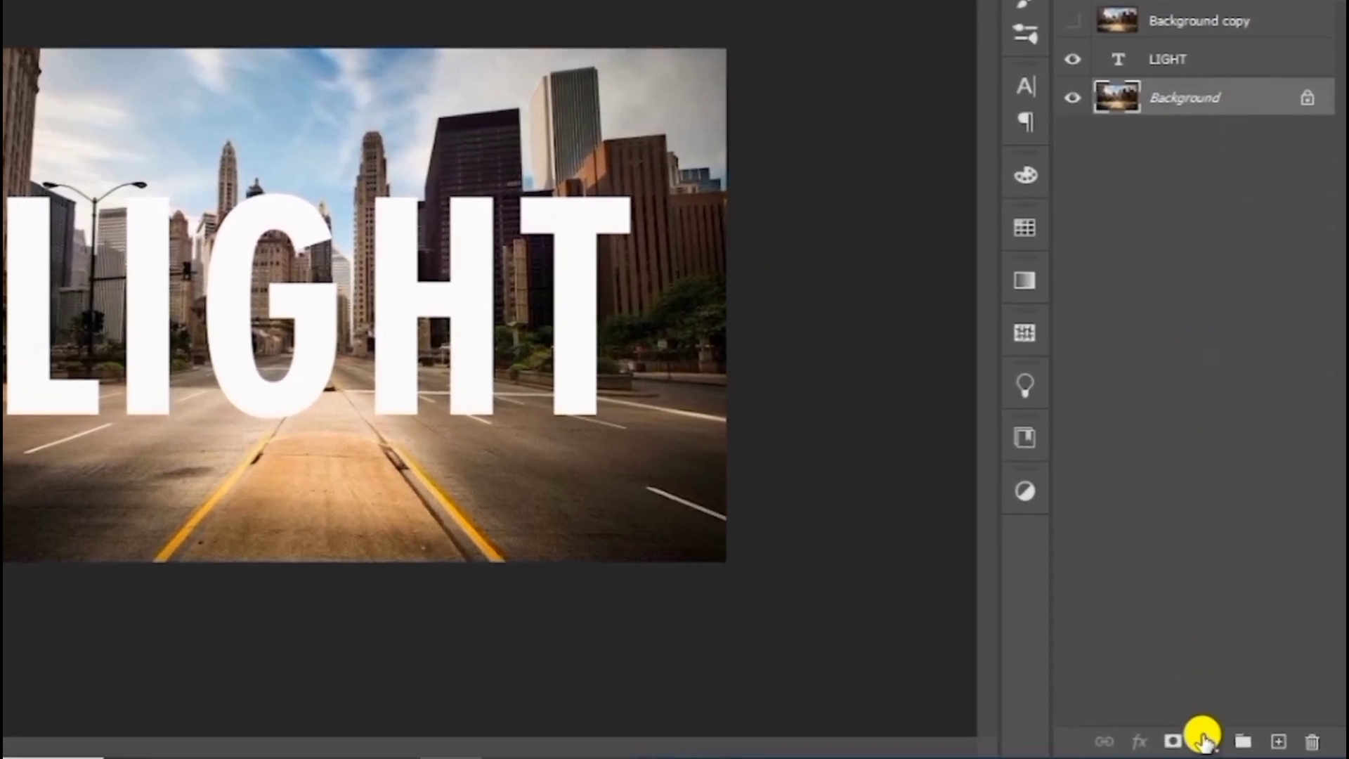
- Clip a Hue/Saturation adjustment to Background with Saturation -48 and Lightness -83
click(1240, 744)
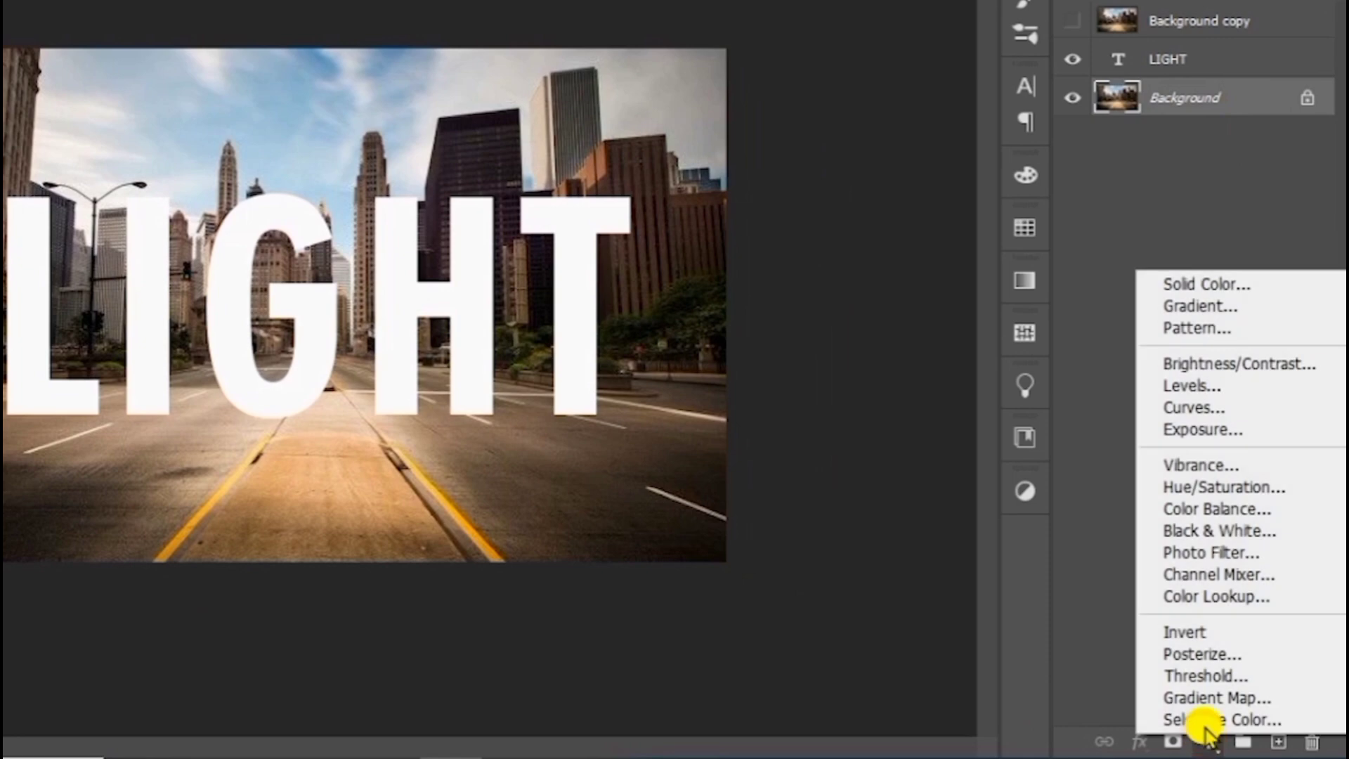
click(1207, 489)
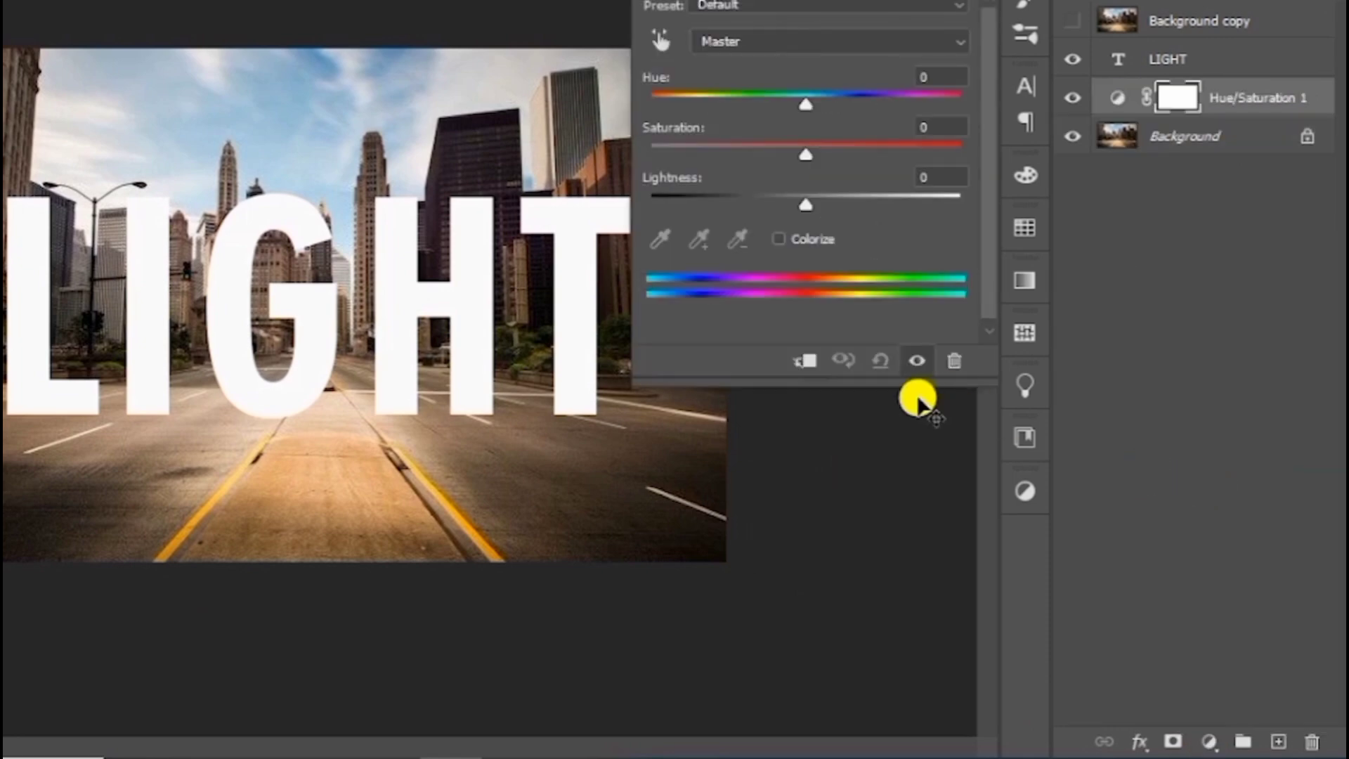
click(803, 362)
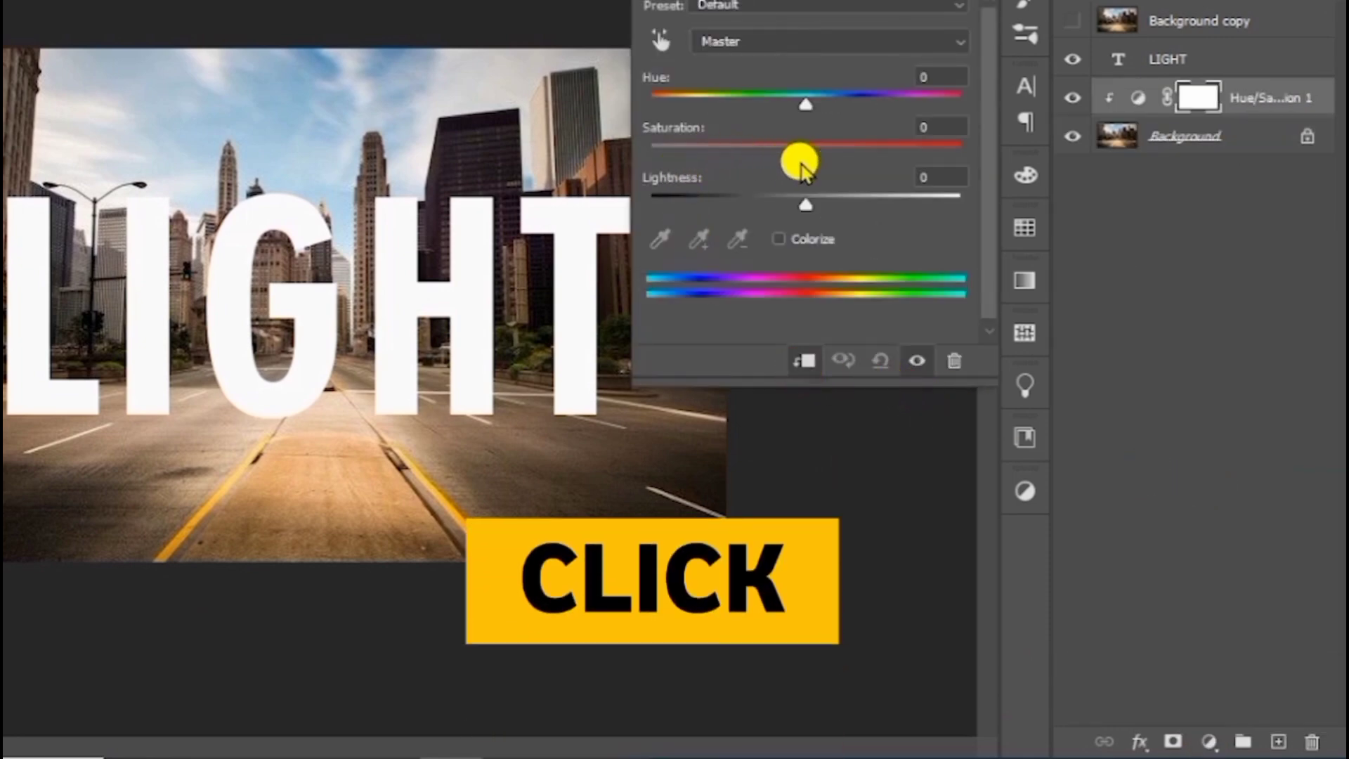
drag(794, 203, 711, 204)
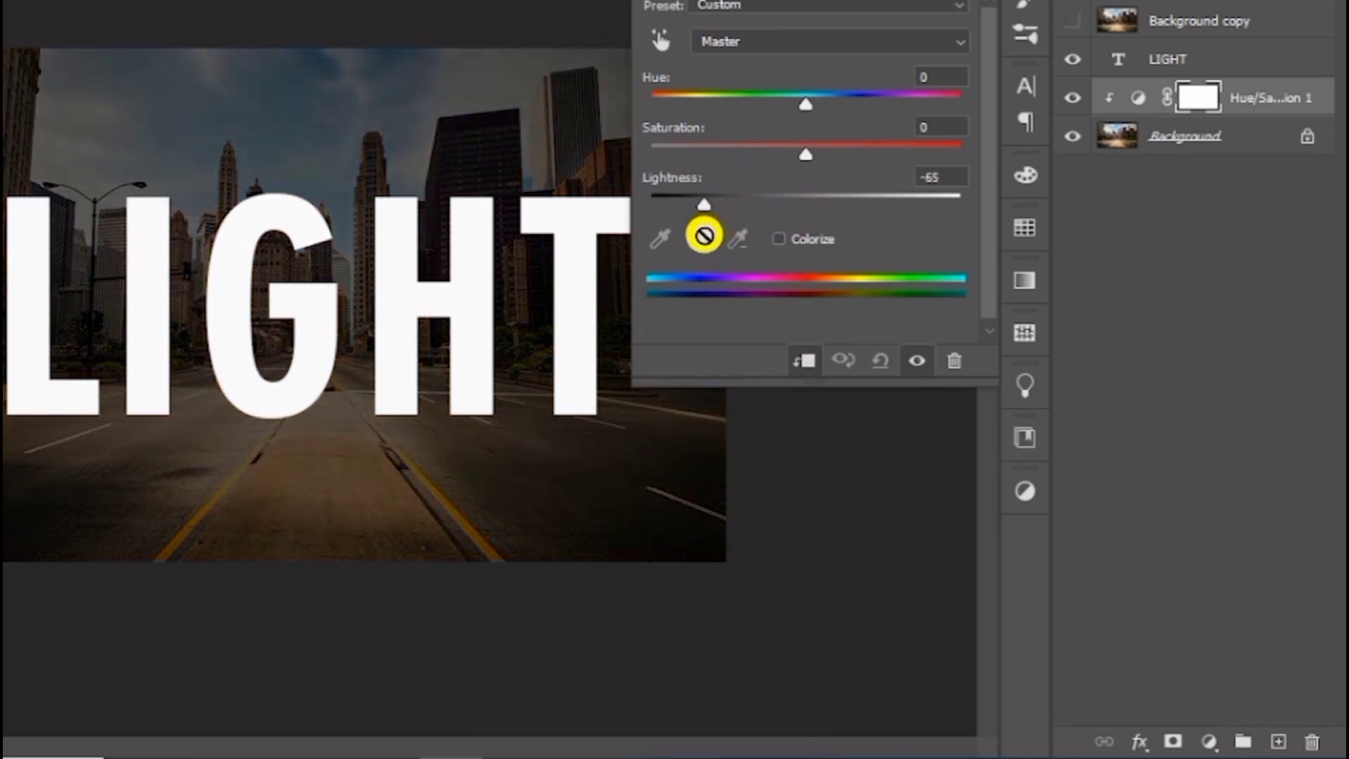
drag(806, 154, 732, 191)
drag(704, 203, 678, 208)
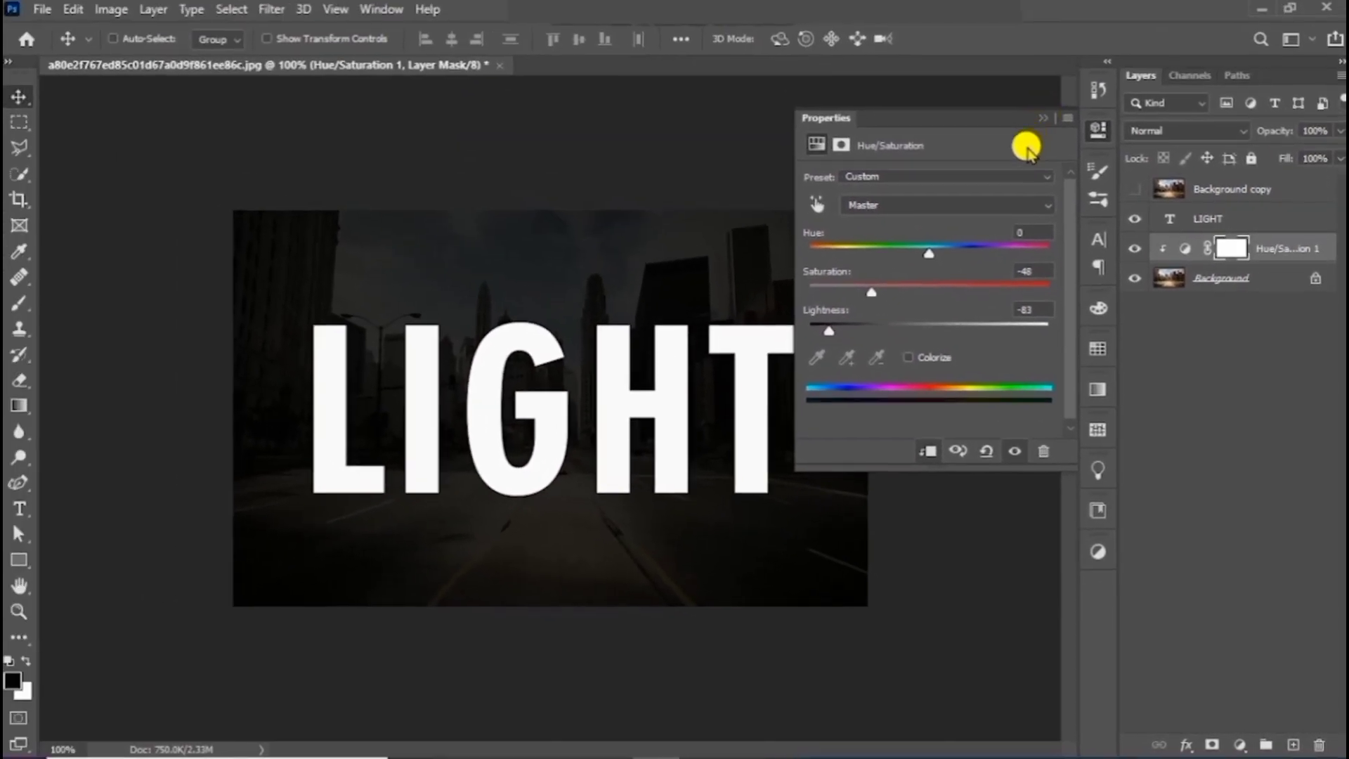
click(1041, 119)
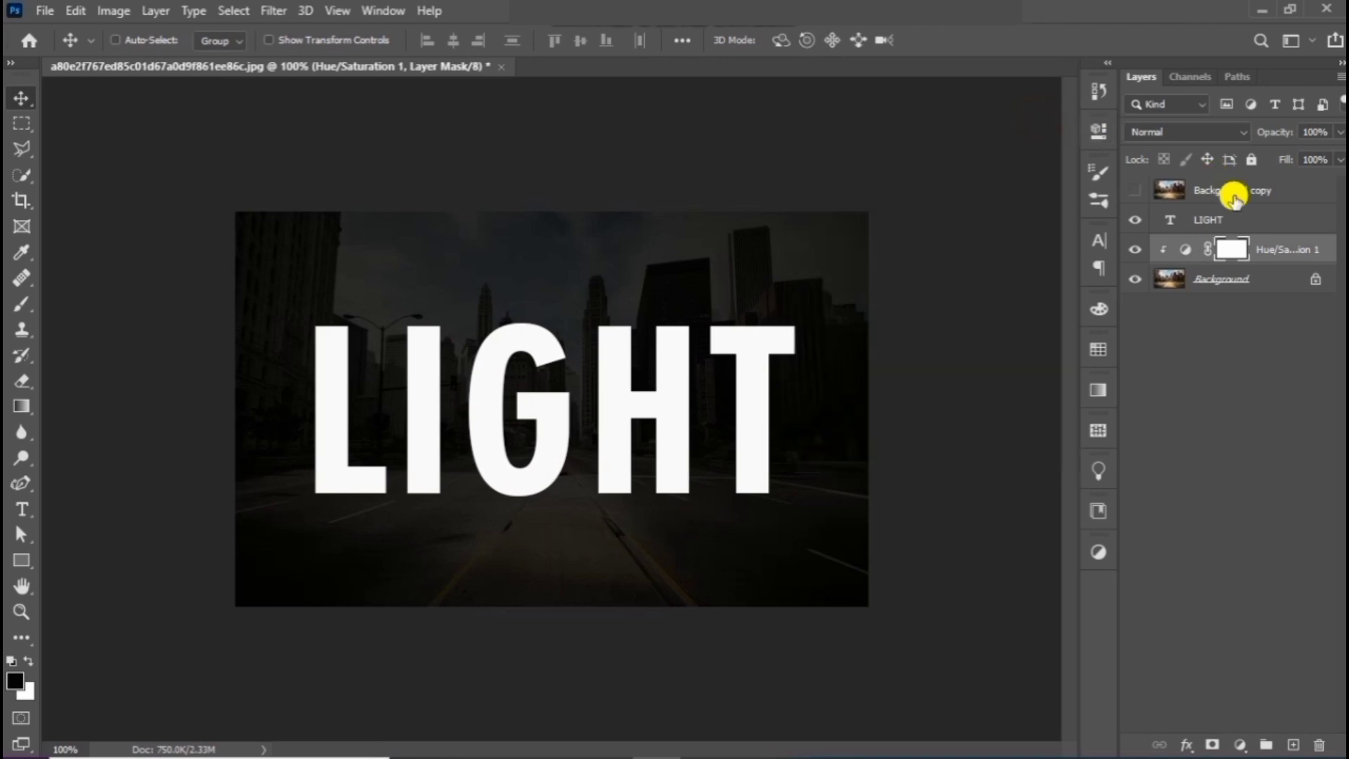
- Rasterize the LIGHT type layer
click(1270, 220)
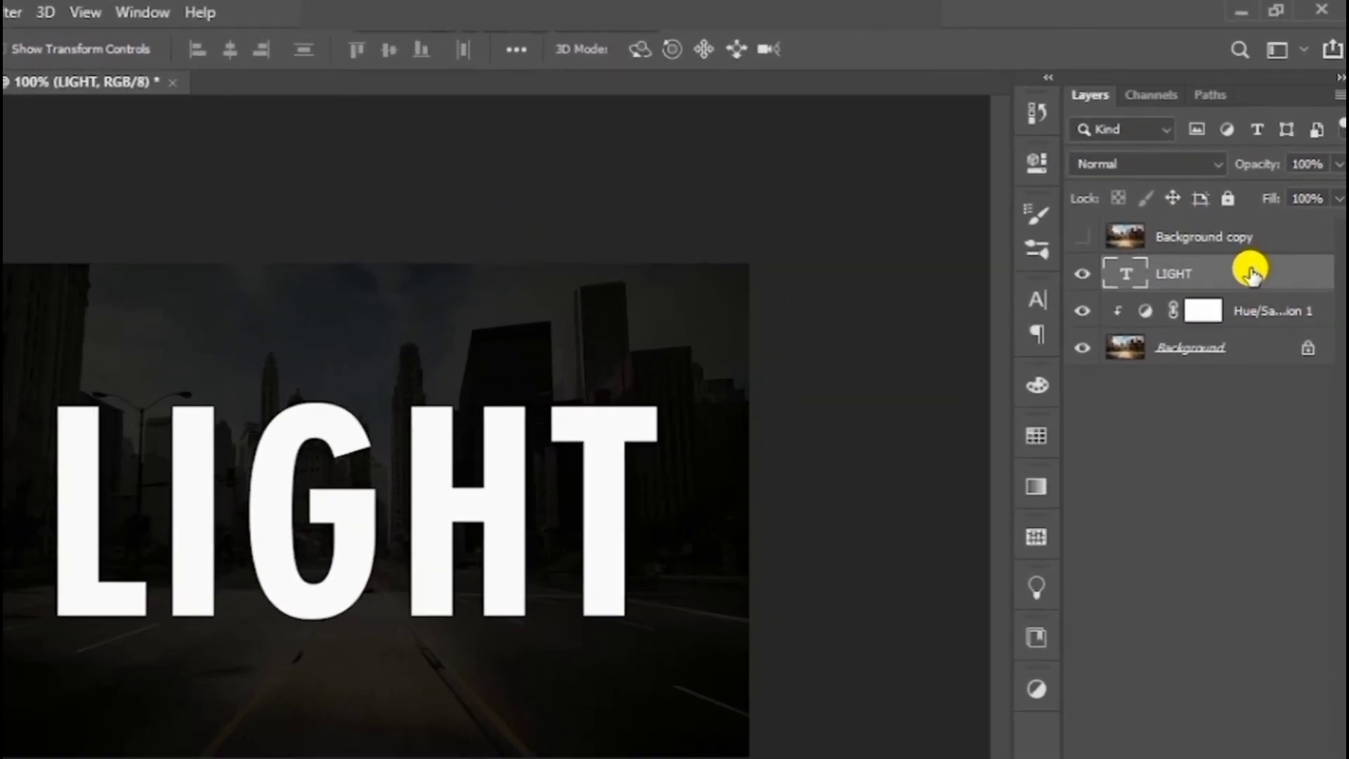
right_click(1242, 273)
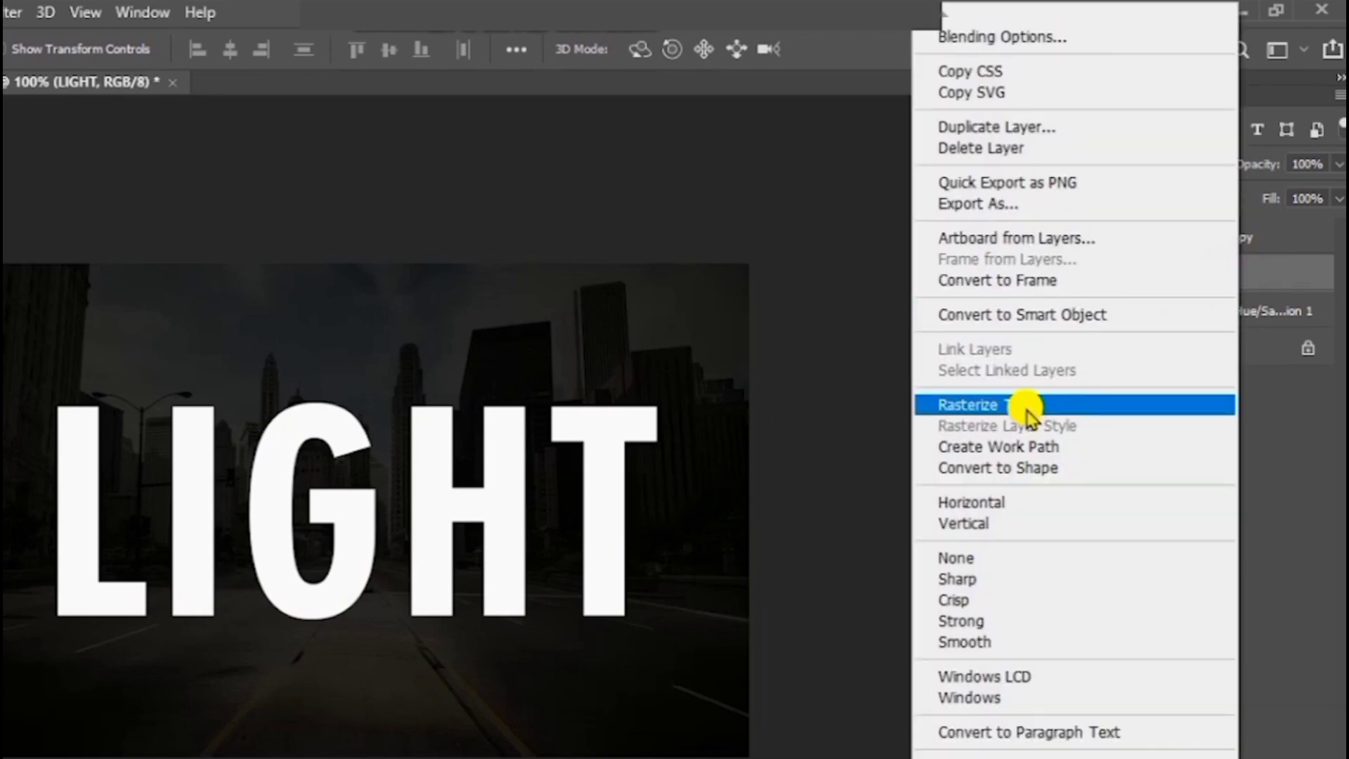
click(1026, 407)
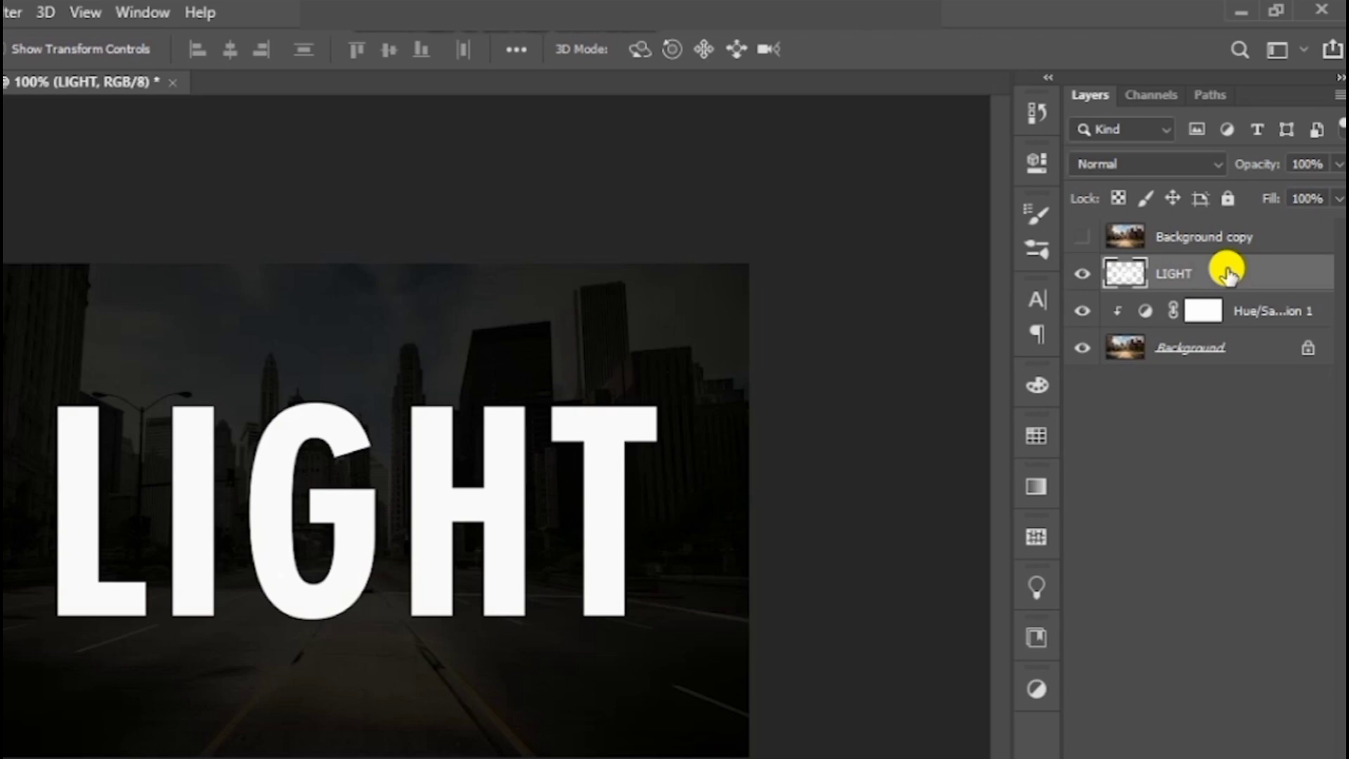
- Duplicate the rasterized LIGHT layer into LIGHT copy
right_click(1228, 273)
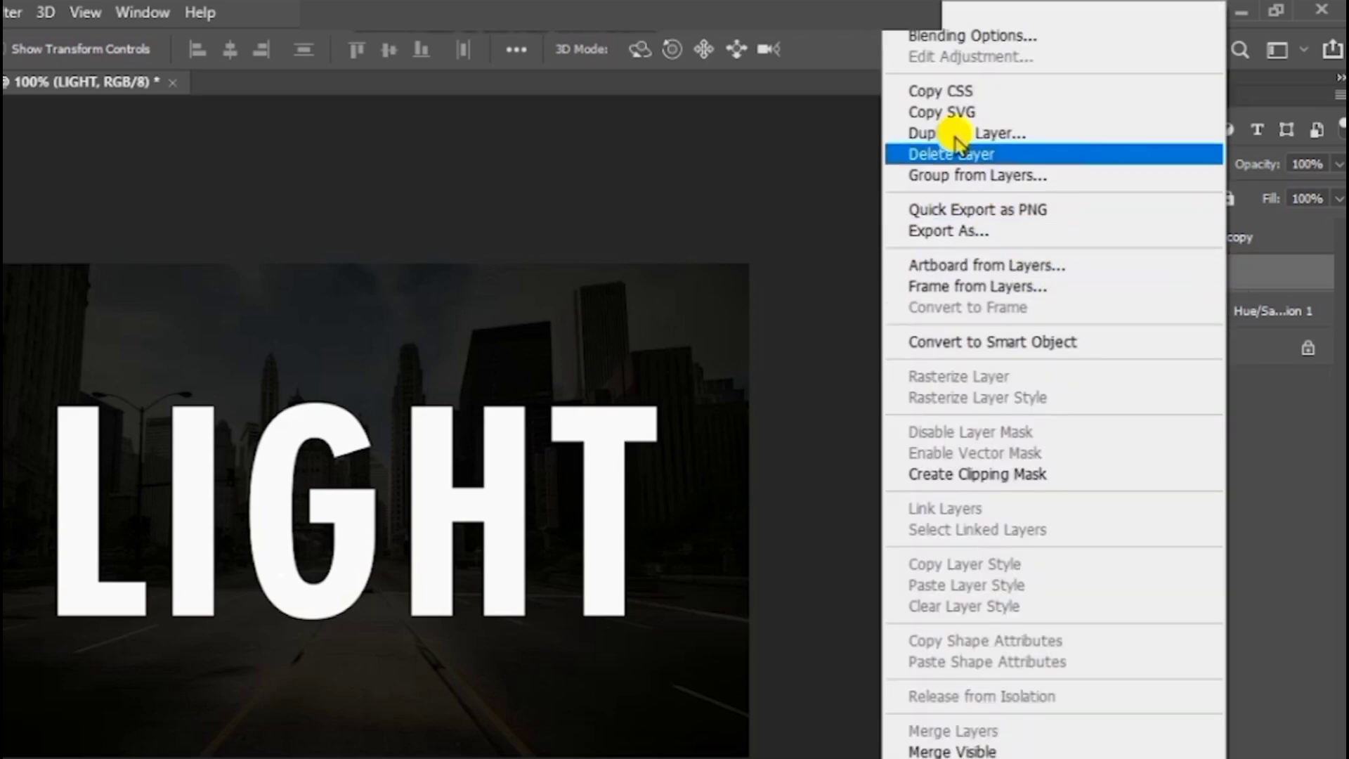
click(955, 134)
click(711, 247)
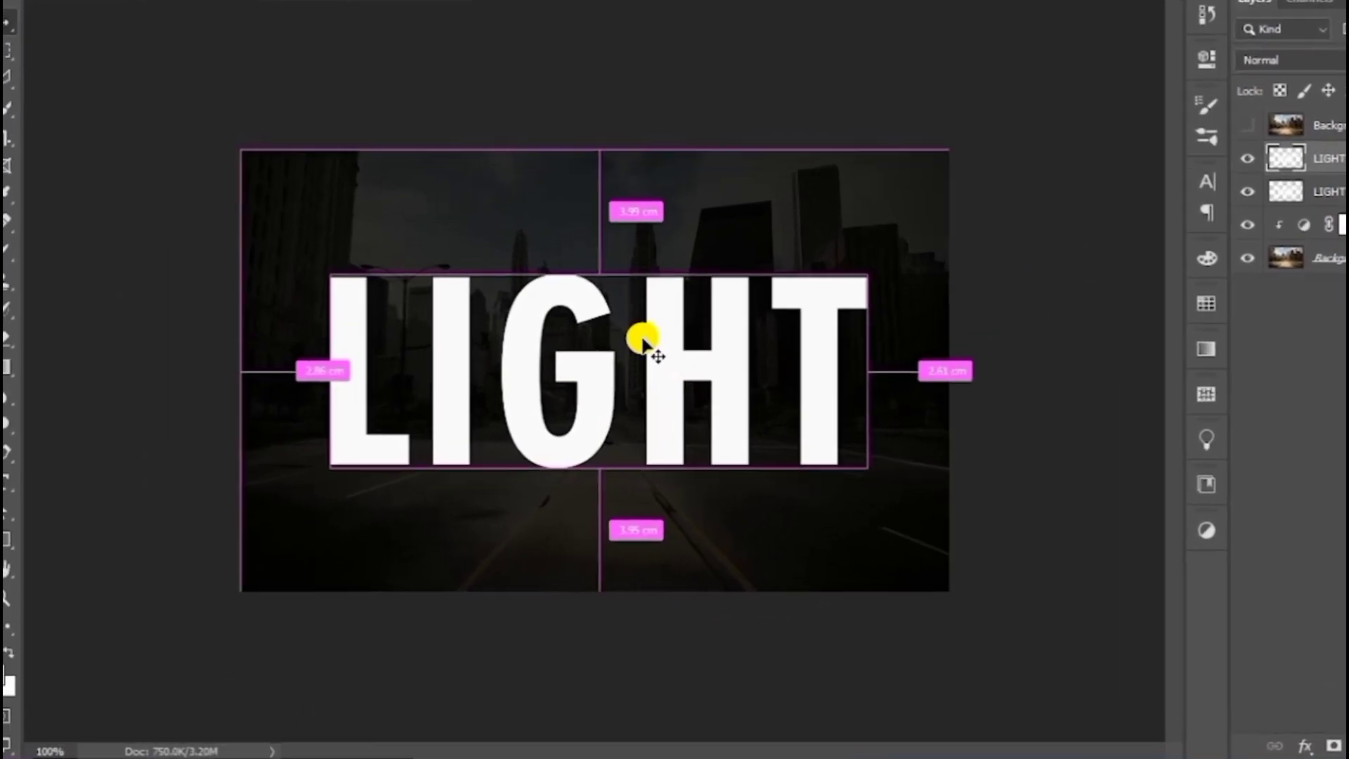
- Flip the LIGHT copy vertically and position it directly beneath the original text
key(ctrl+t)
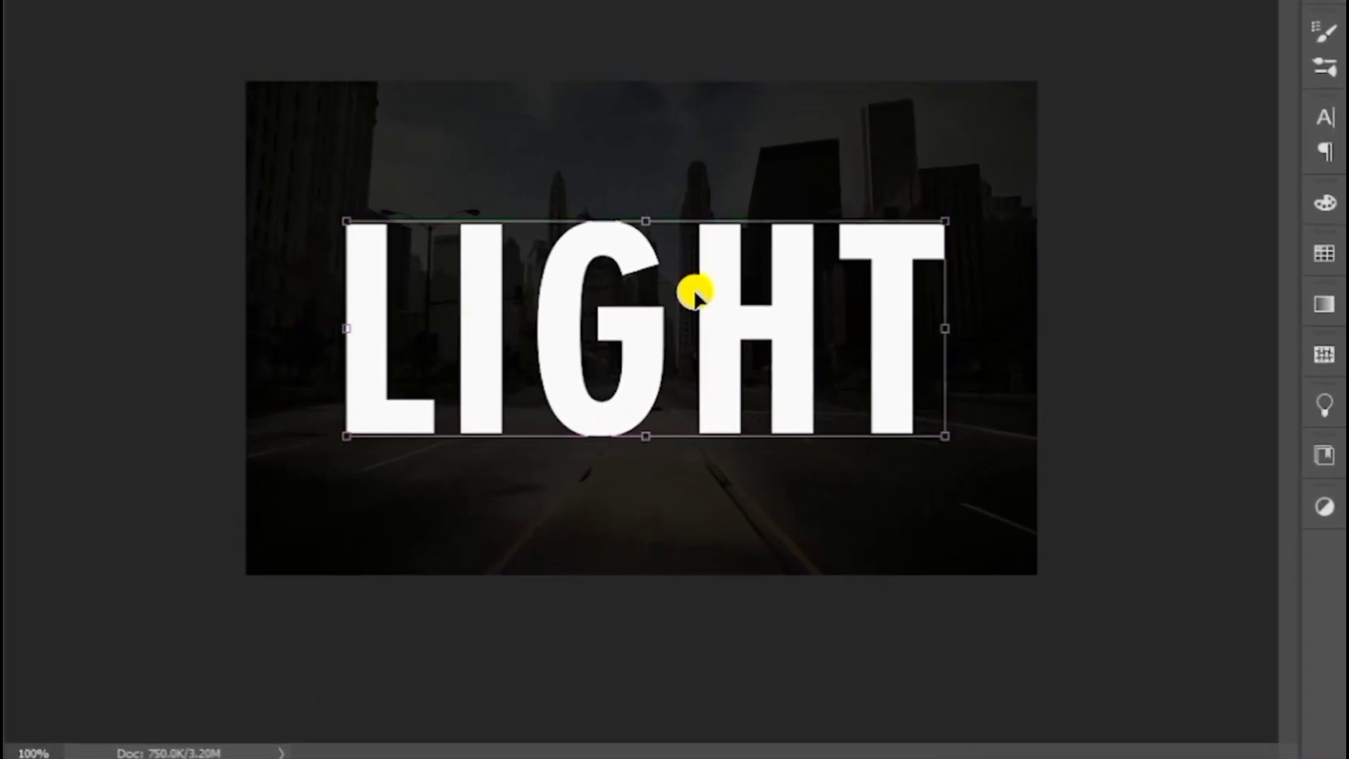
right_click(694, 288)
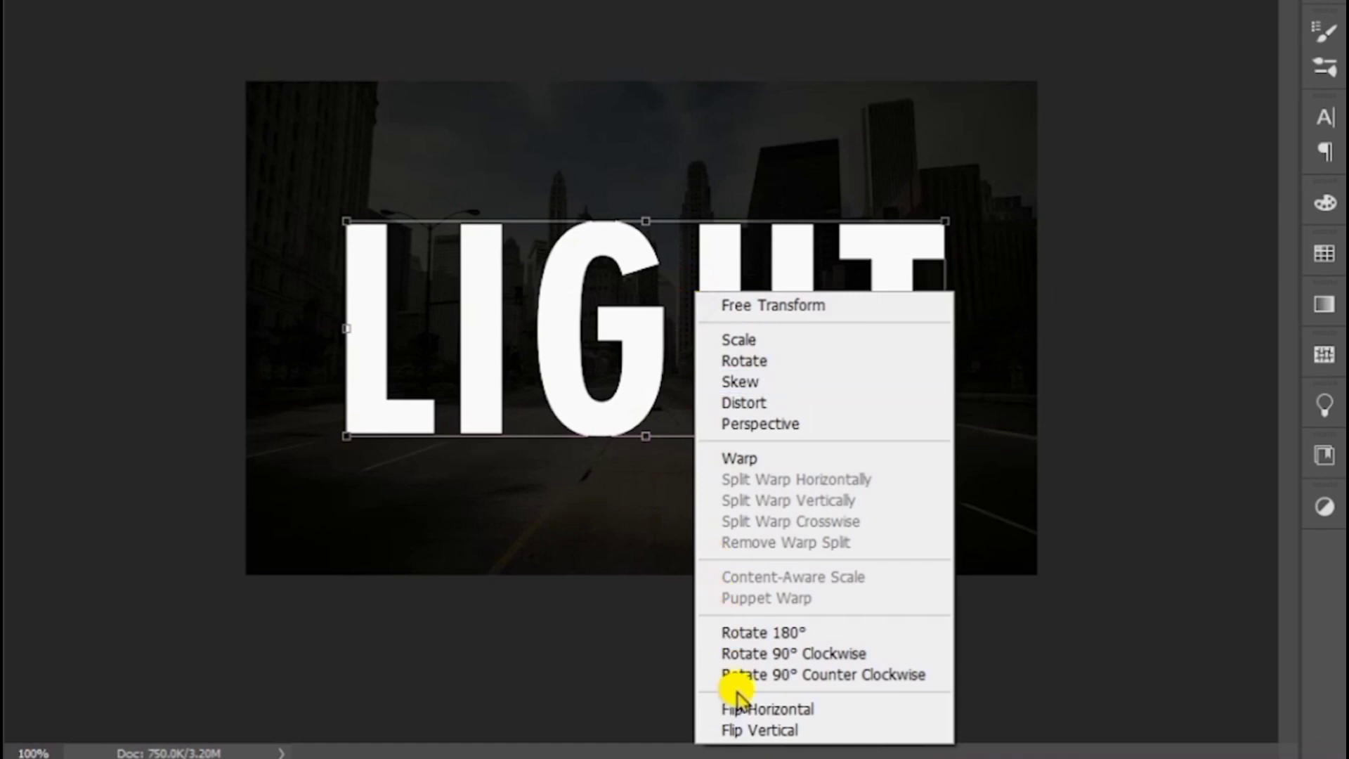
click(749, 730)
drag(718, 289, 718, 486)
key(Return)
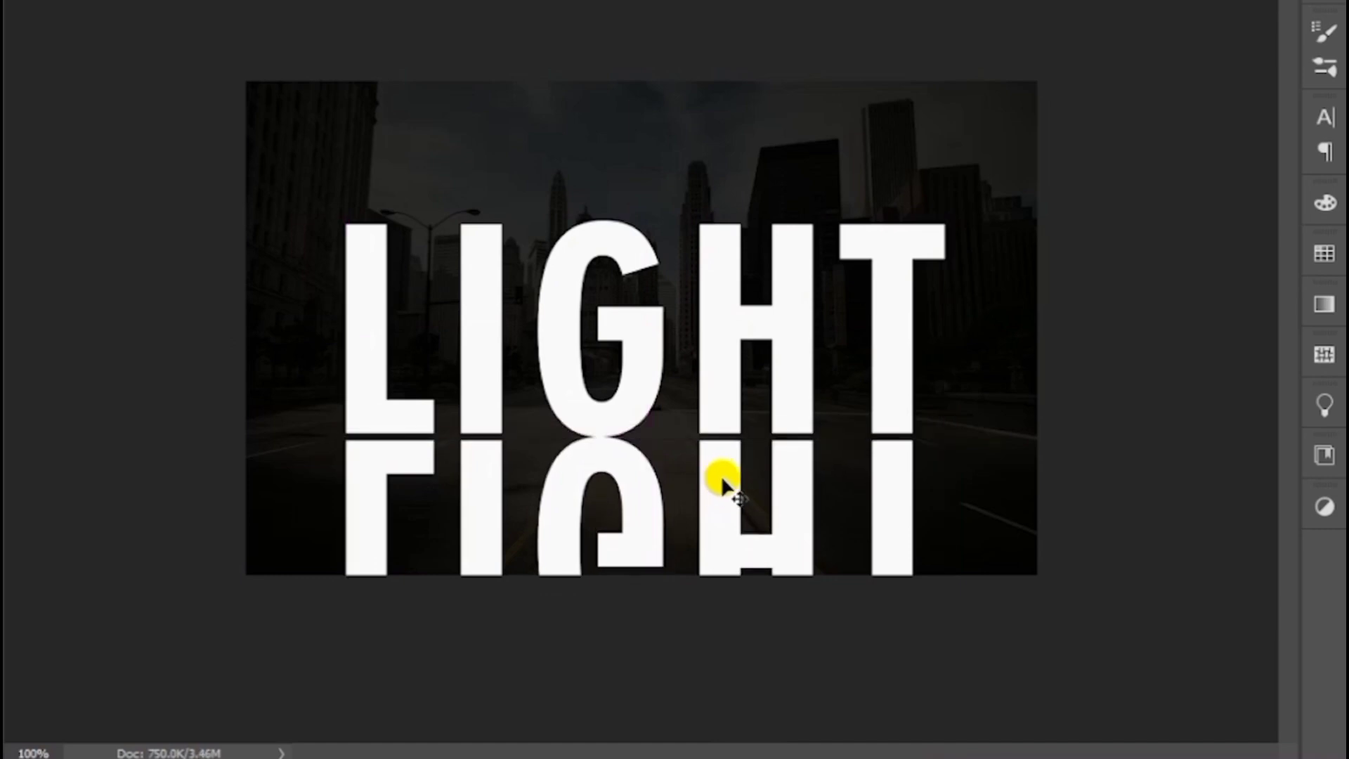
key(Up)
key(Up)
key(Up)
key(Up)
key(Up)
key(Up)
key(Up)
key(Up)
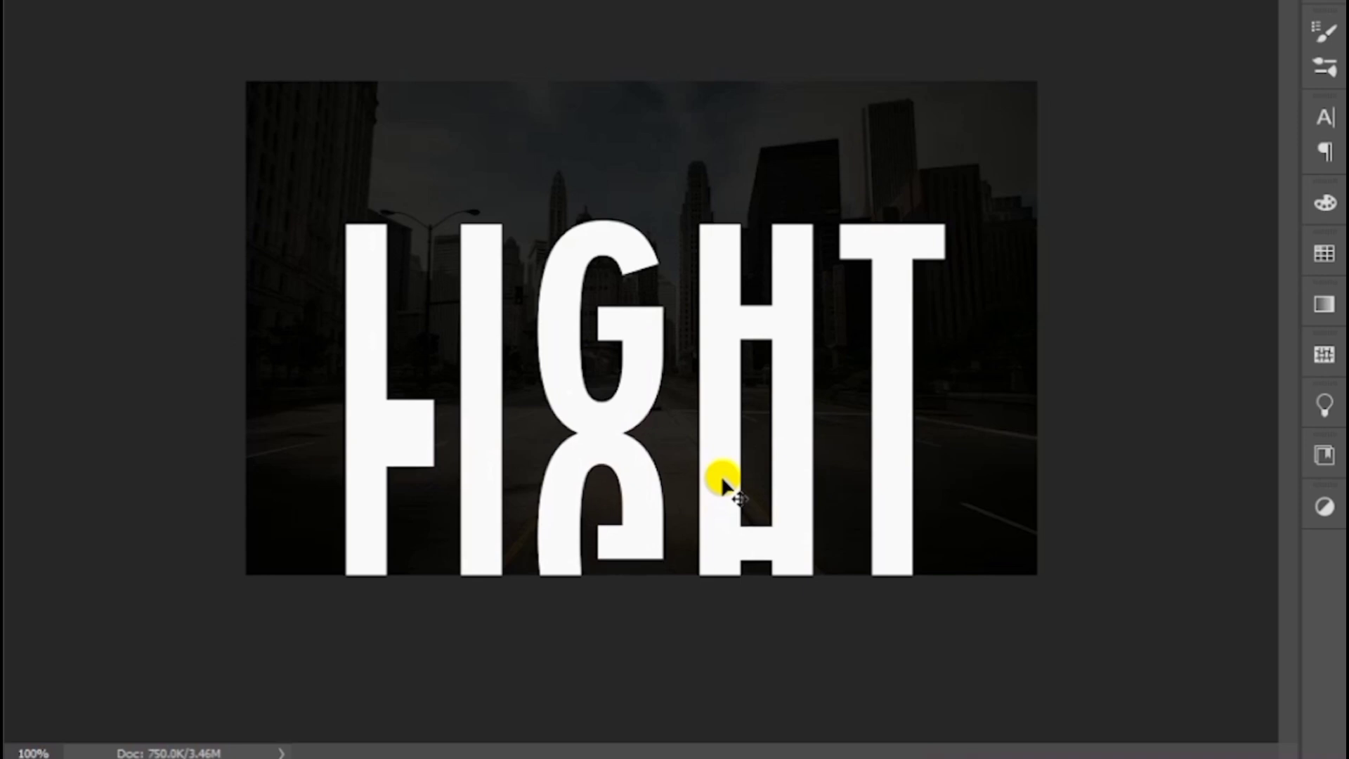
key(ctrl+t)
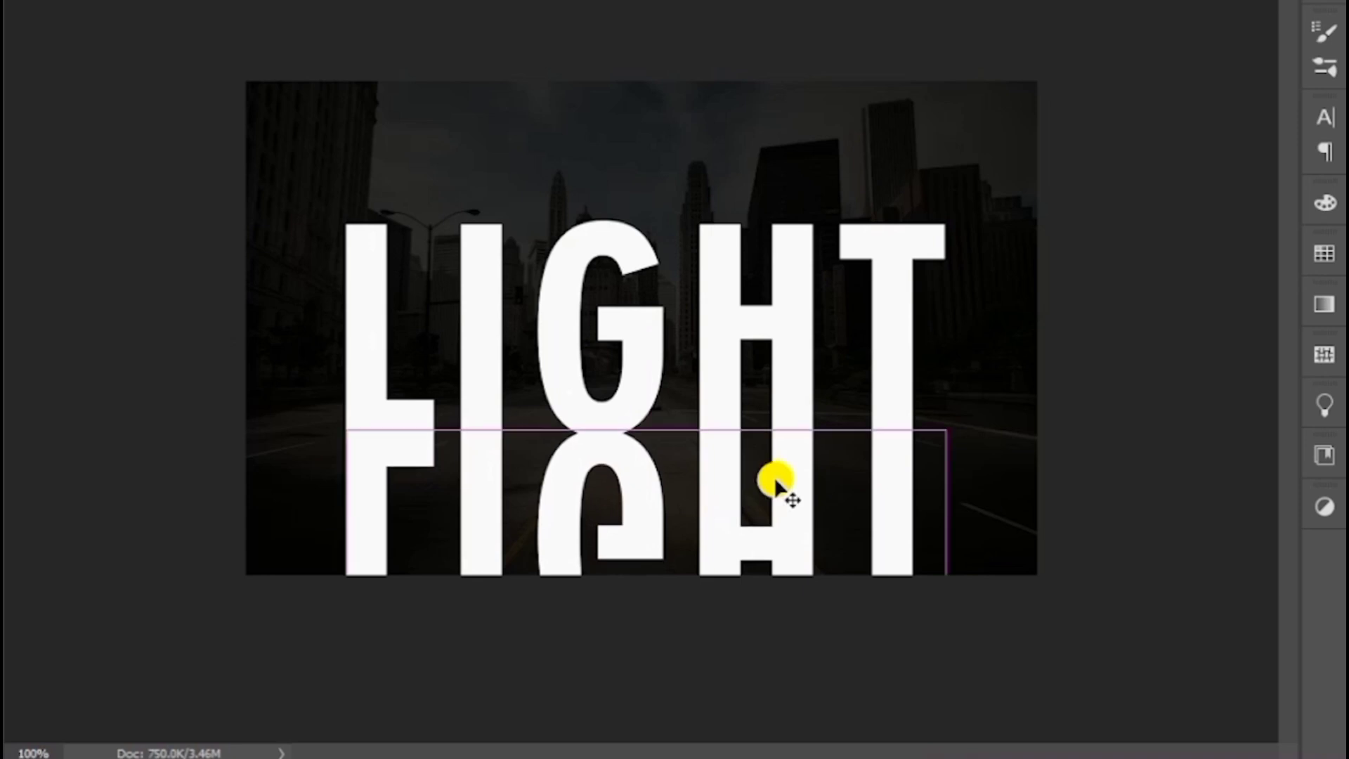
- Stretch the reflection in perspective so its bottom flares wide, then hide LIGHT copy
right_click(774, 477)
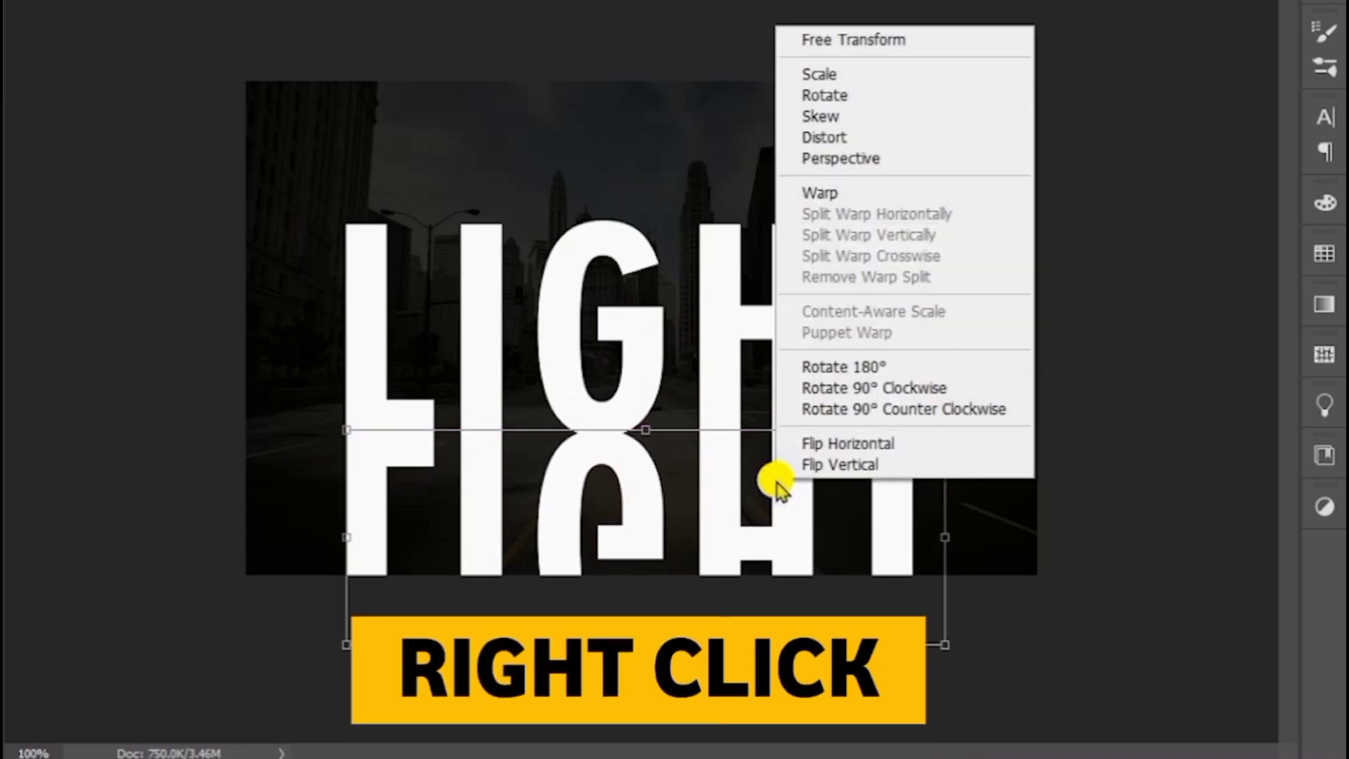
click(829, 160)
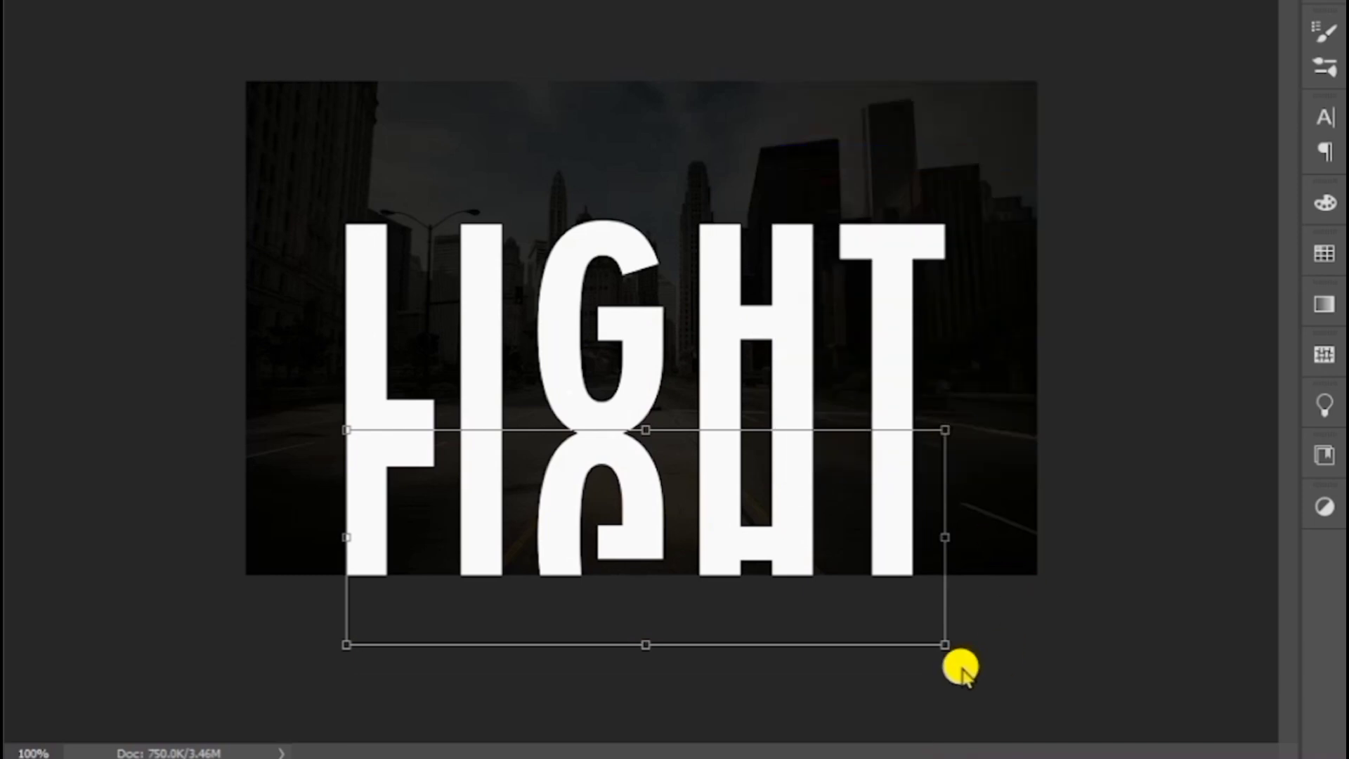
drag(945, 645, 1272, 525)
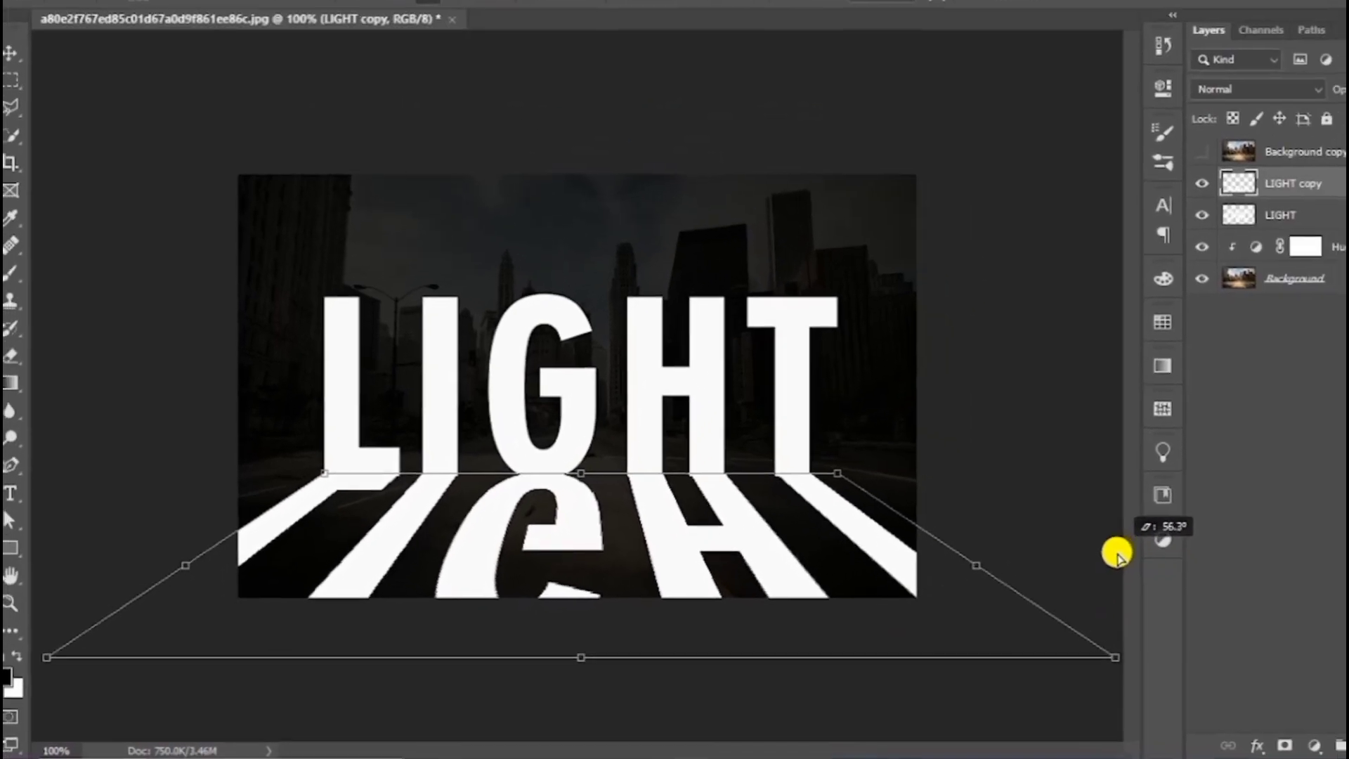
drag(1117, 555, 1194, 486)
key(Return)
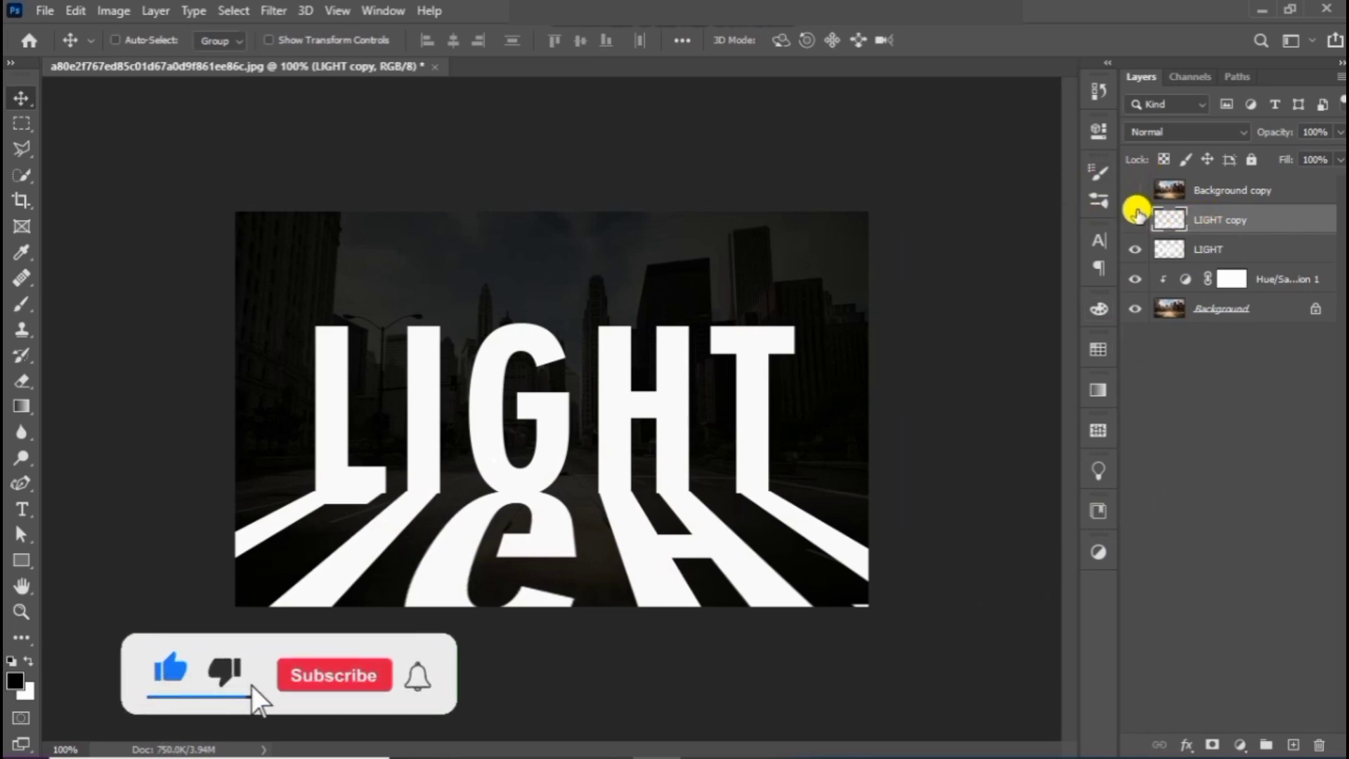
click(1129, 220)
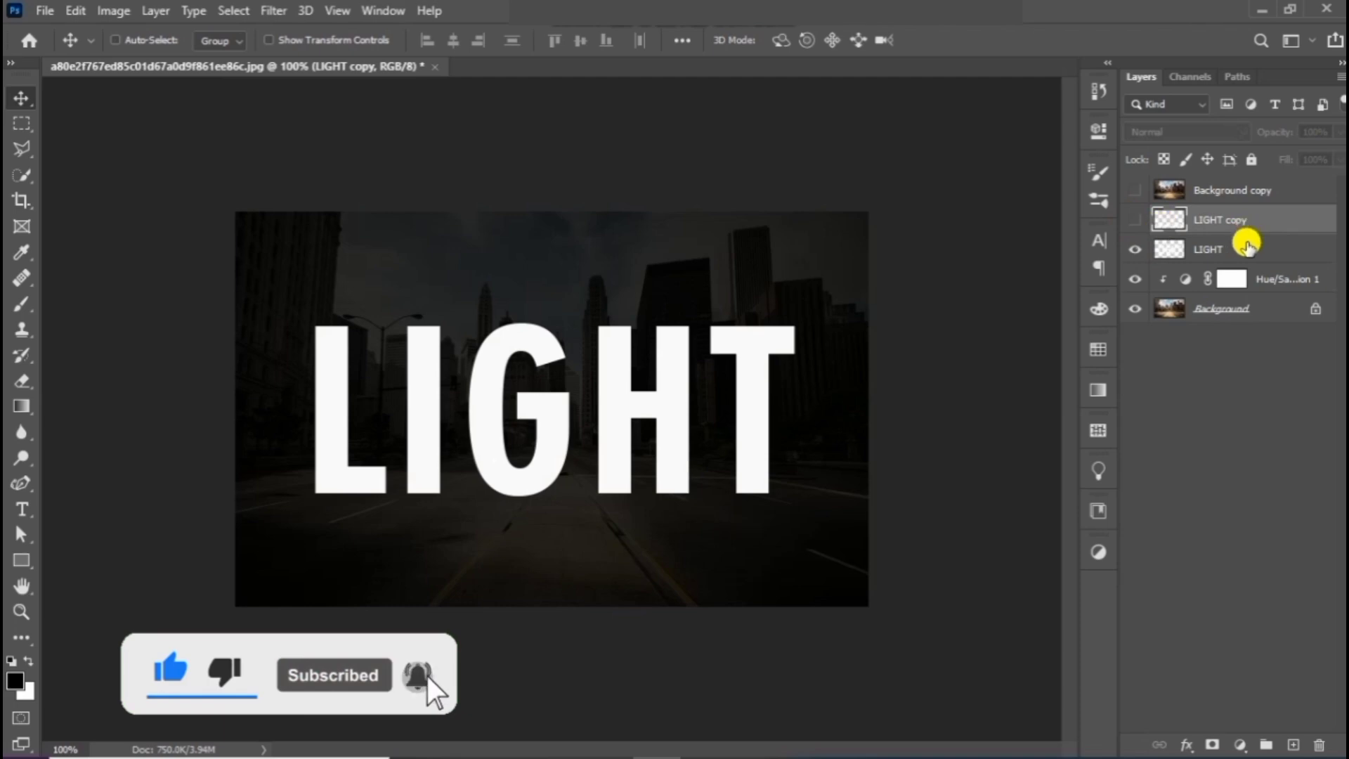
- Move LIGHT above LIGHT copy, show Background copy, and clip it into the LIGHT letters
click(1251, 254)
drag(1251, 253, 1184, 211)
click(1136, 190)
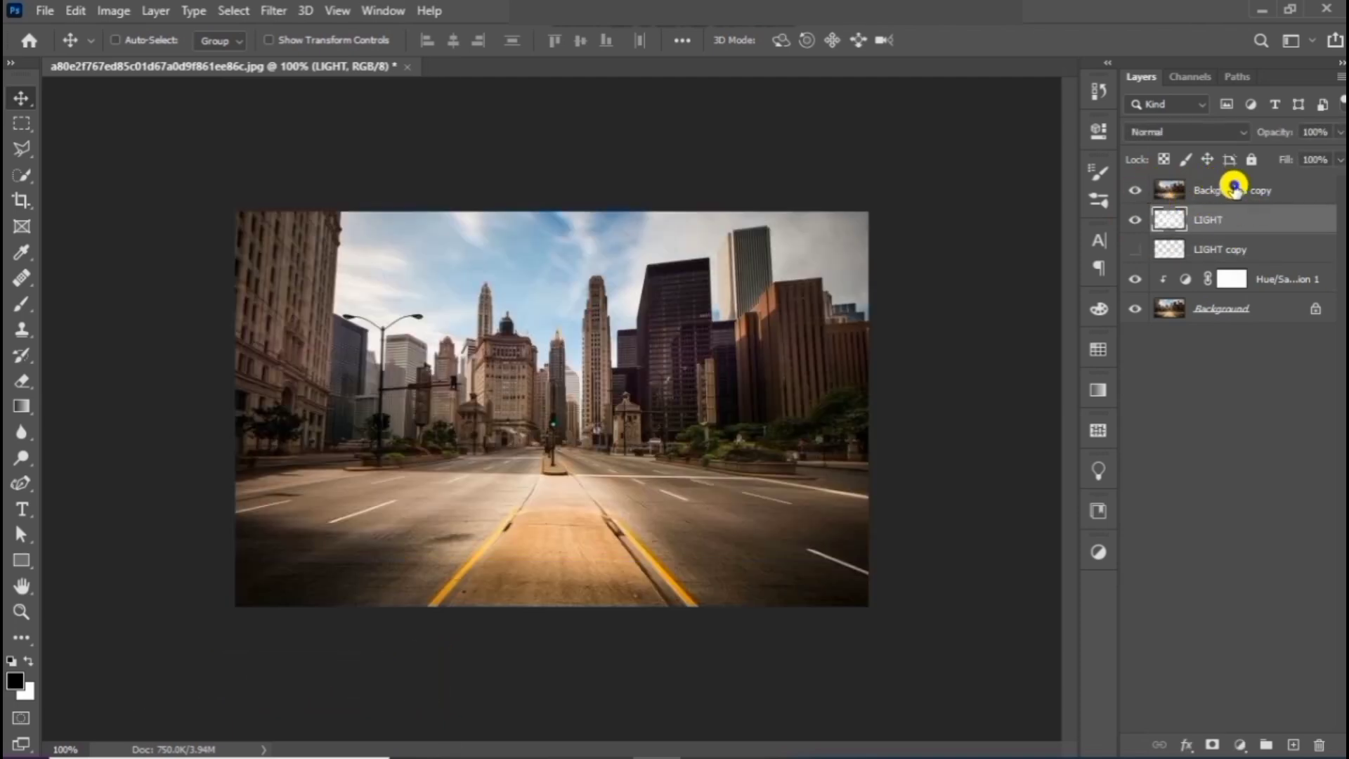
right_click(1234, 188)
click(1105, 375)
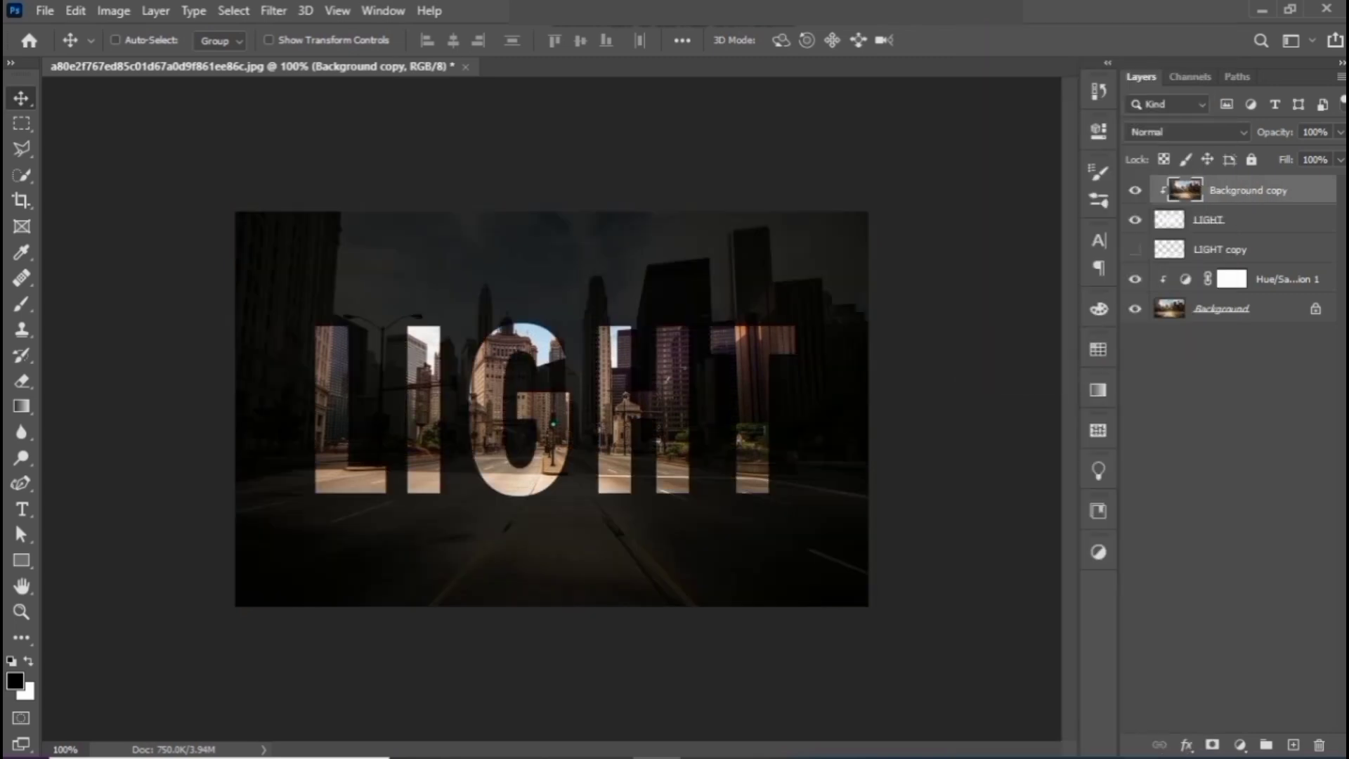
click(1248, 222)
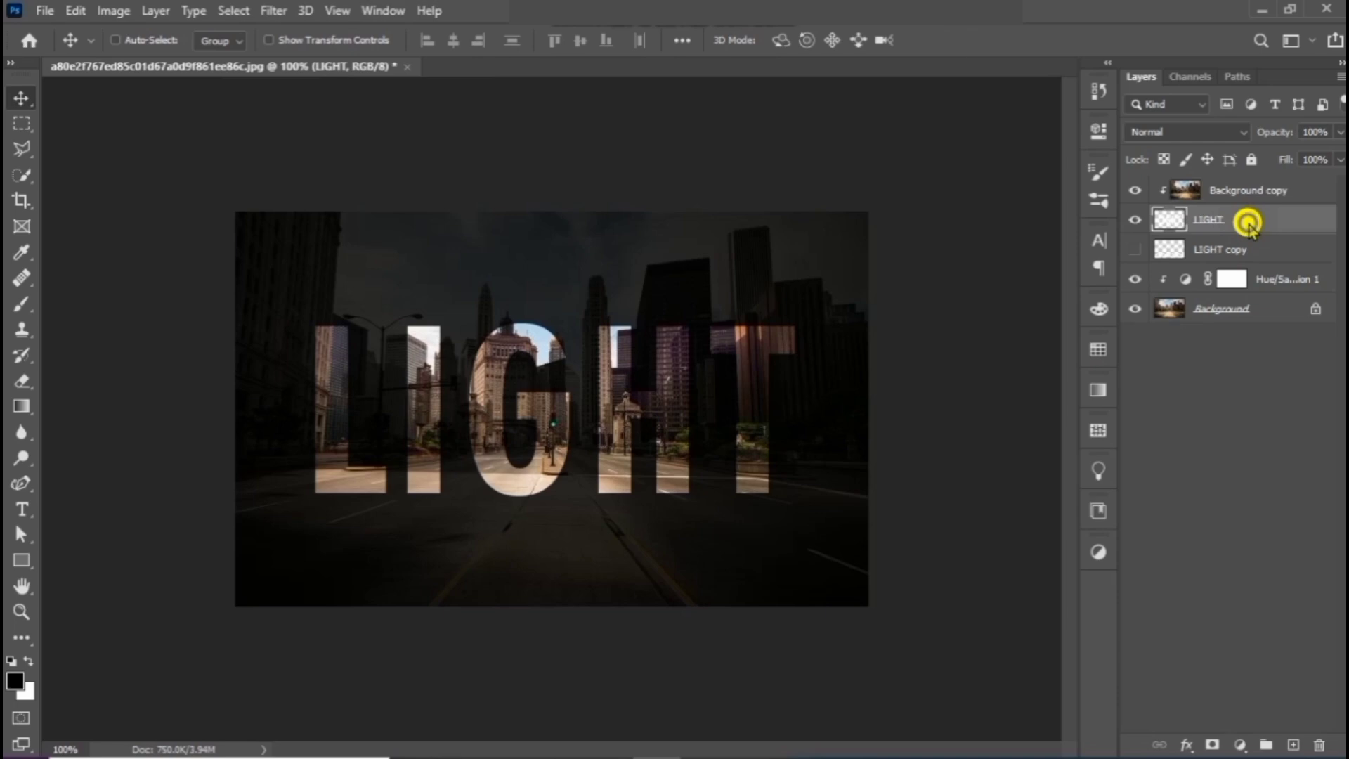
right_click(1246, 220)
- Give the LIGHT layer a white 1 px outside Stroke
click(1118, 26)
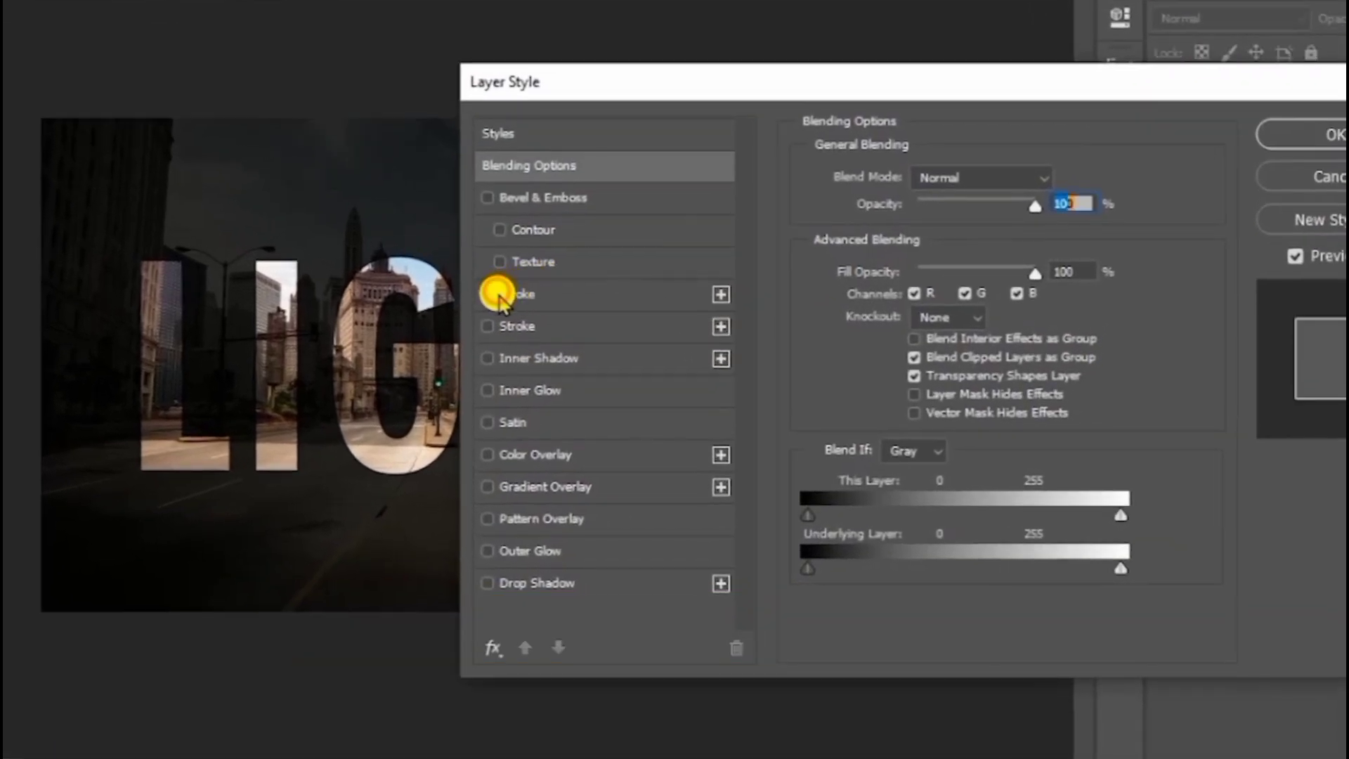
click(497, 295)
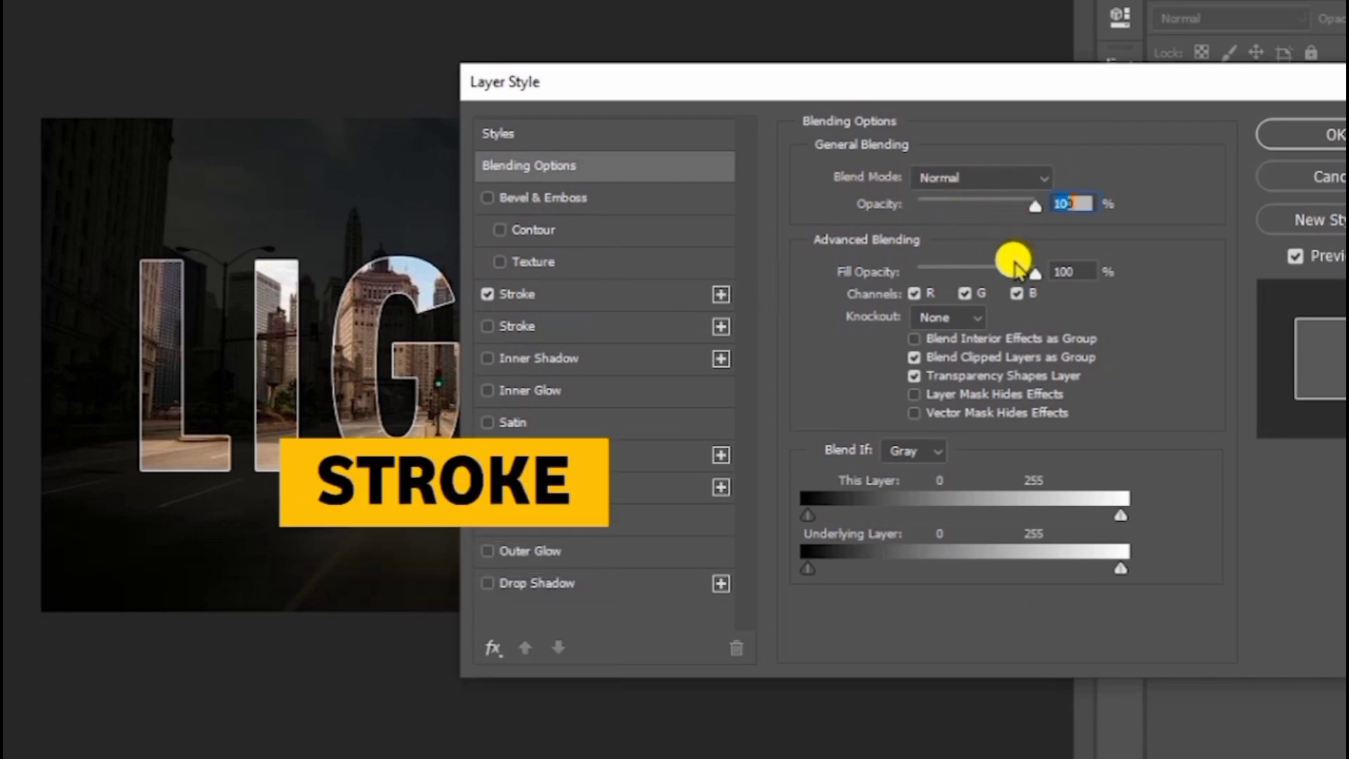
click(574, 294)
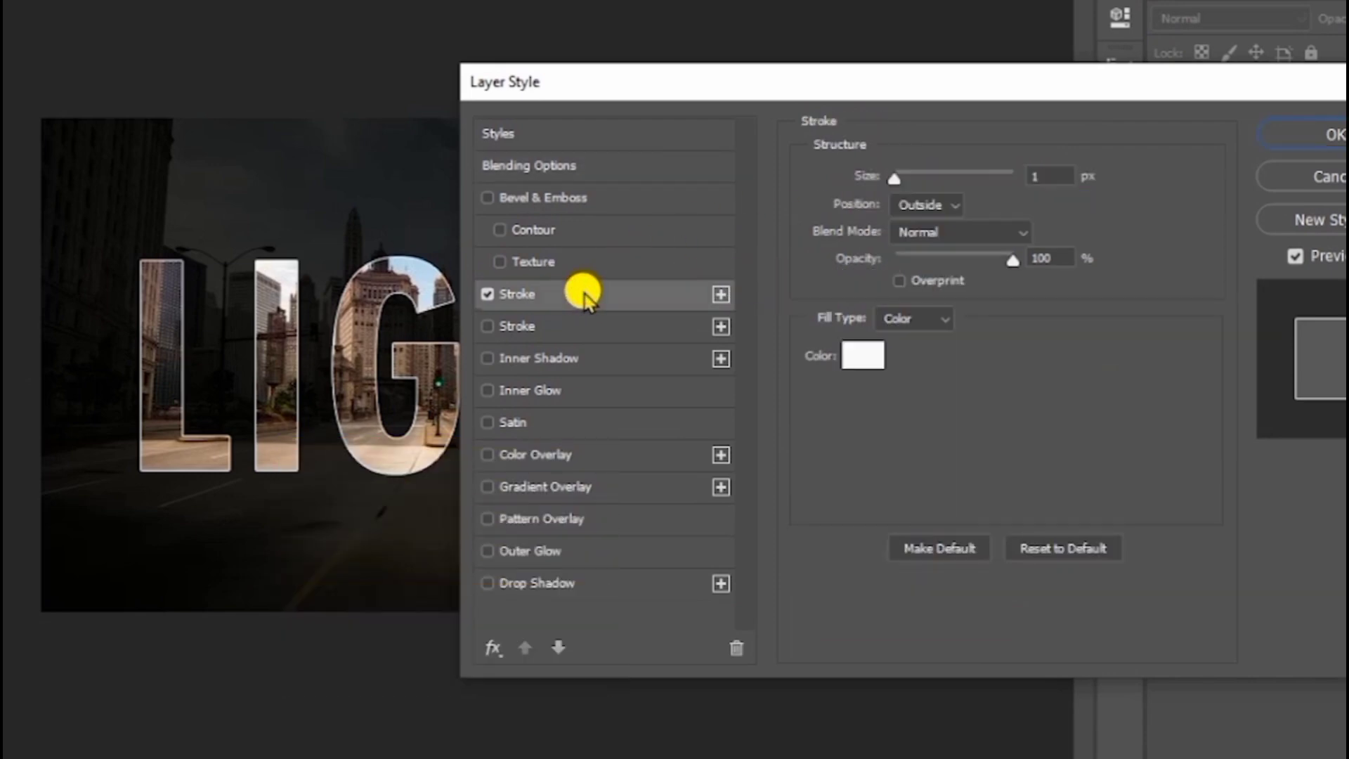
double_click(1052, 177)
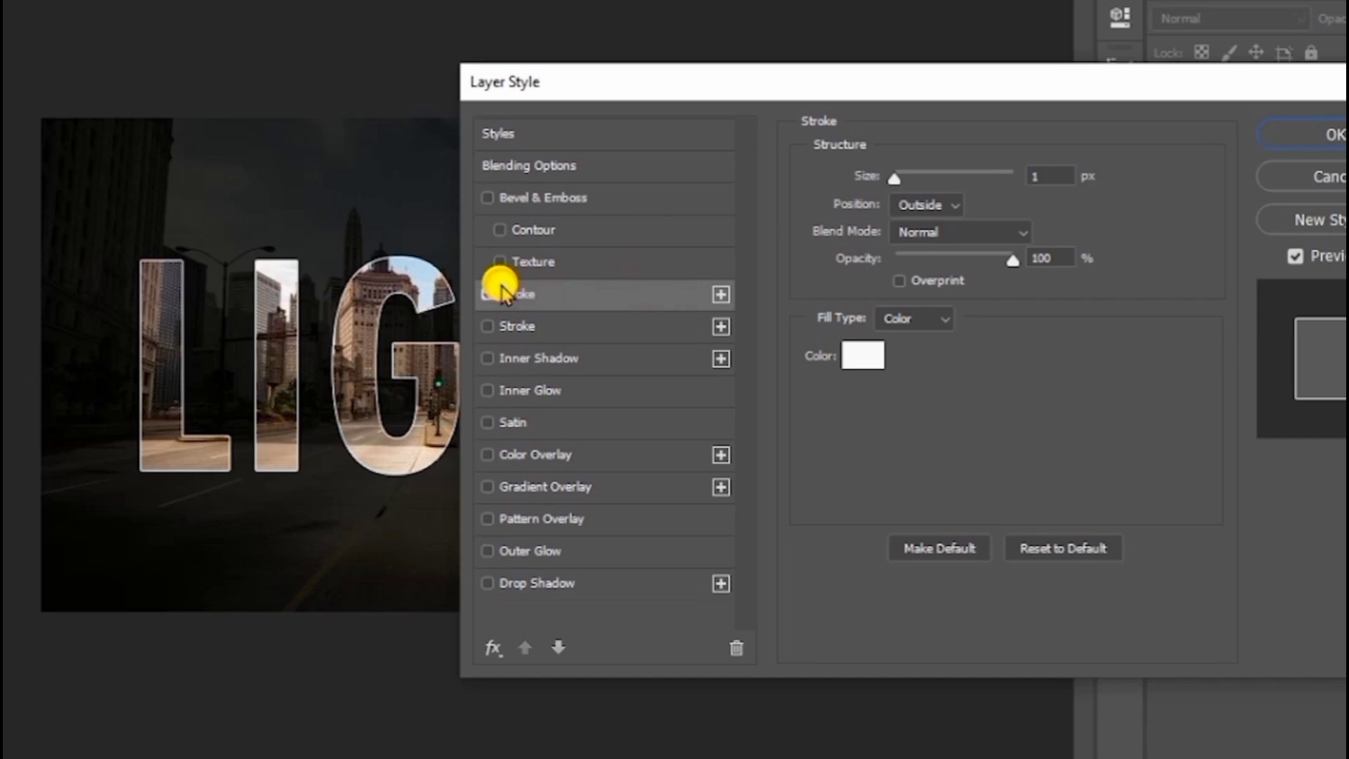
- Add an Overlay Inner Glow at 96% opacity, 59 px size, noise 0 to LIGHT
click(560, 394)
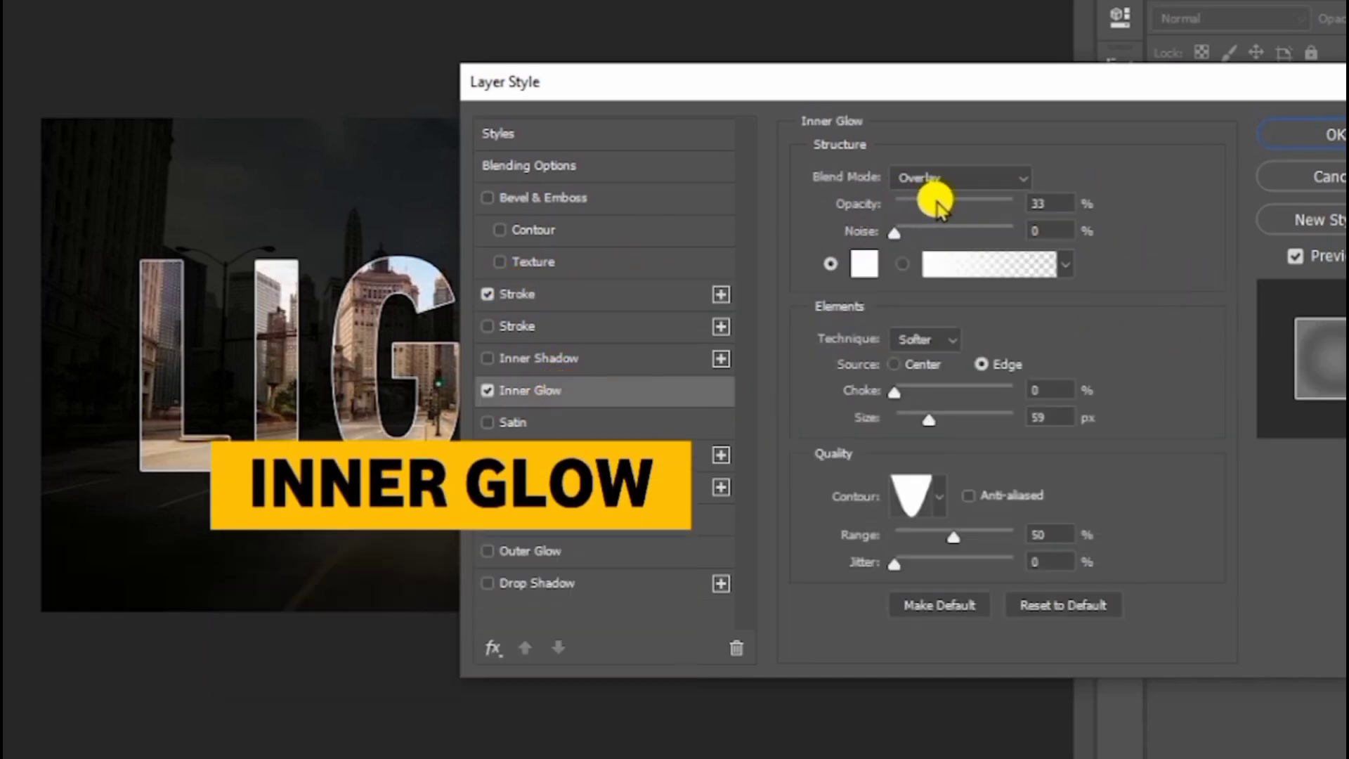
click(1014, 176)
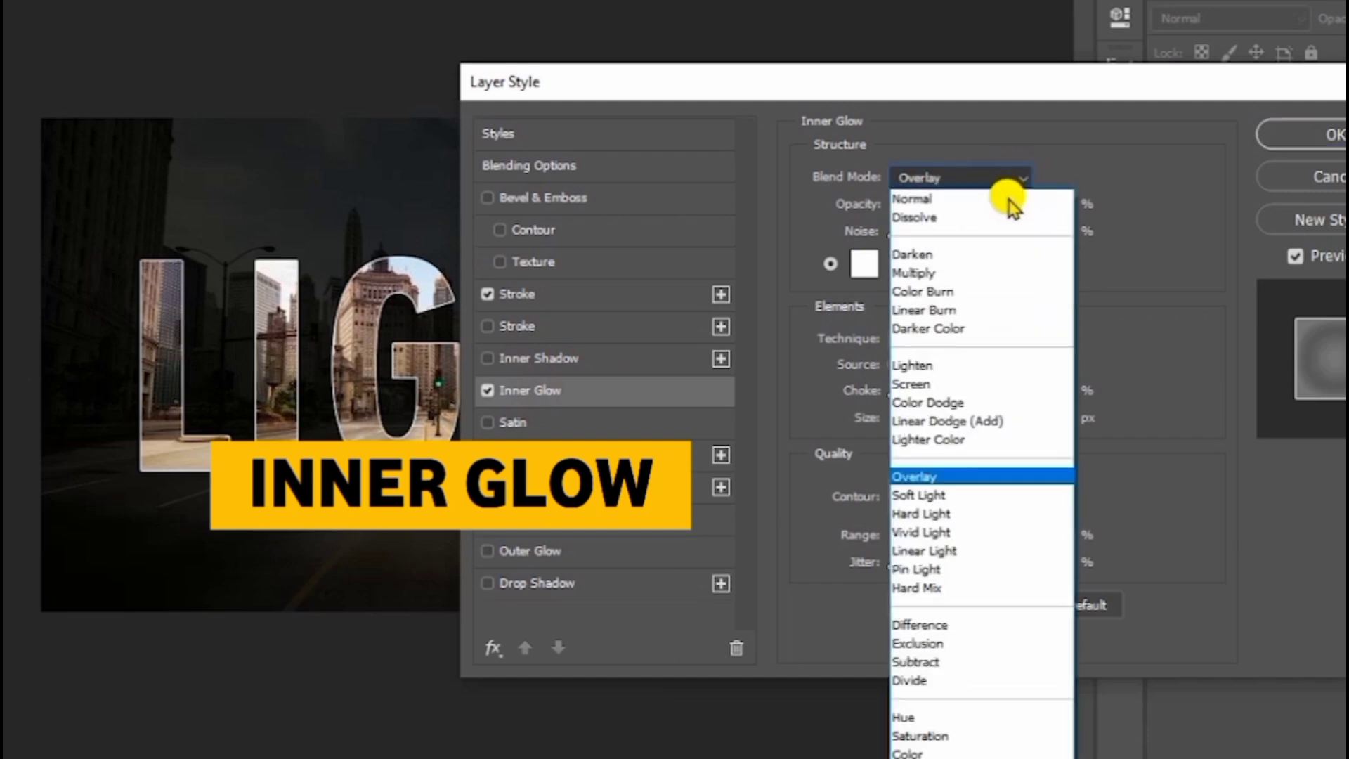
click(945, 472)
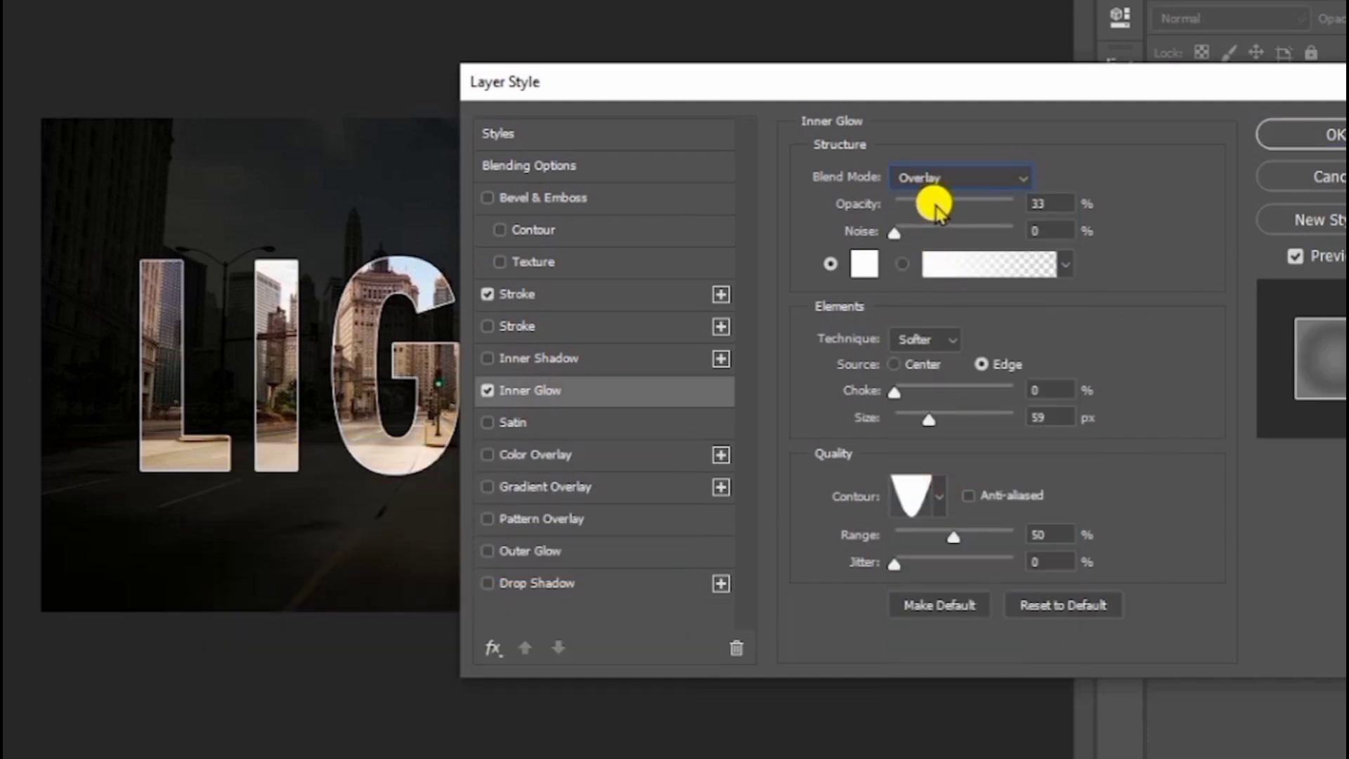
drag(956, 218, 1016, 236)
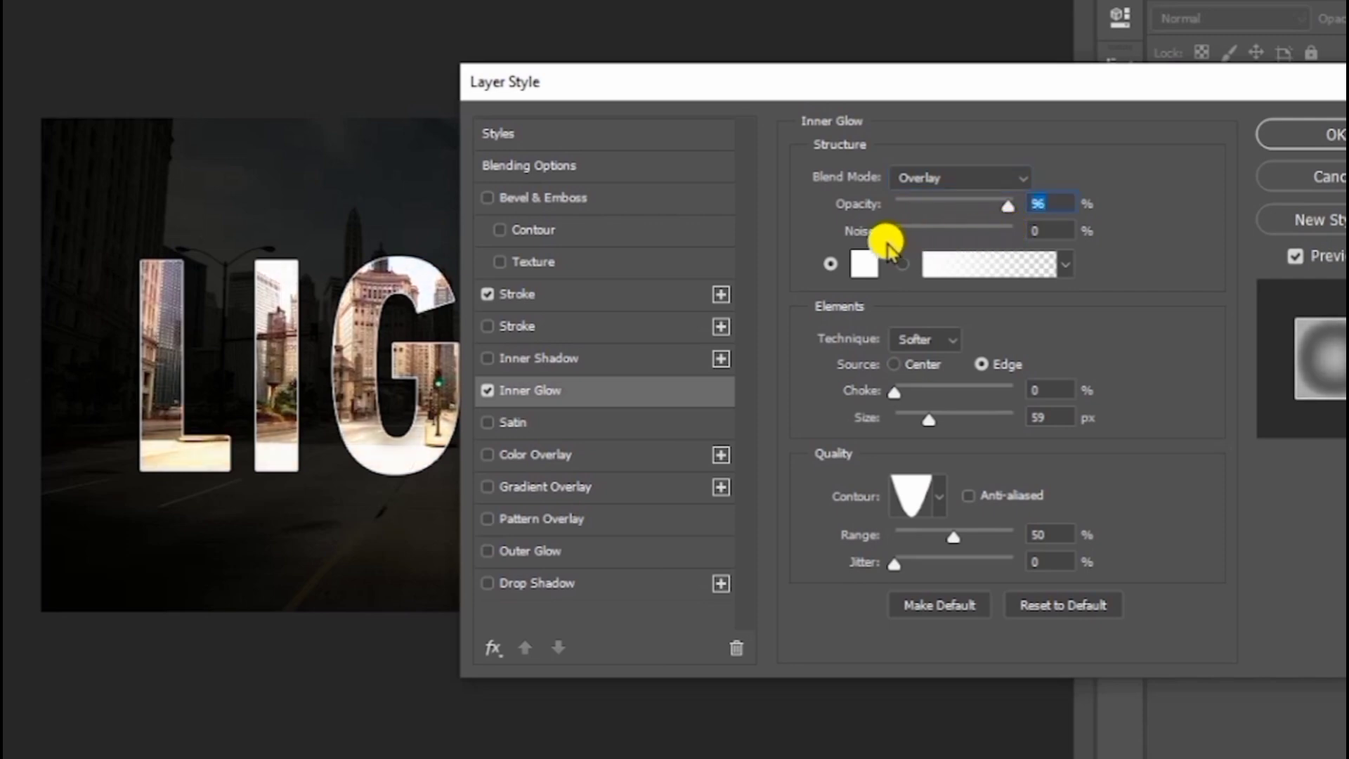
drag(894, 232, 894, 260)
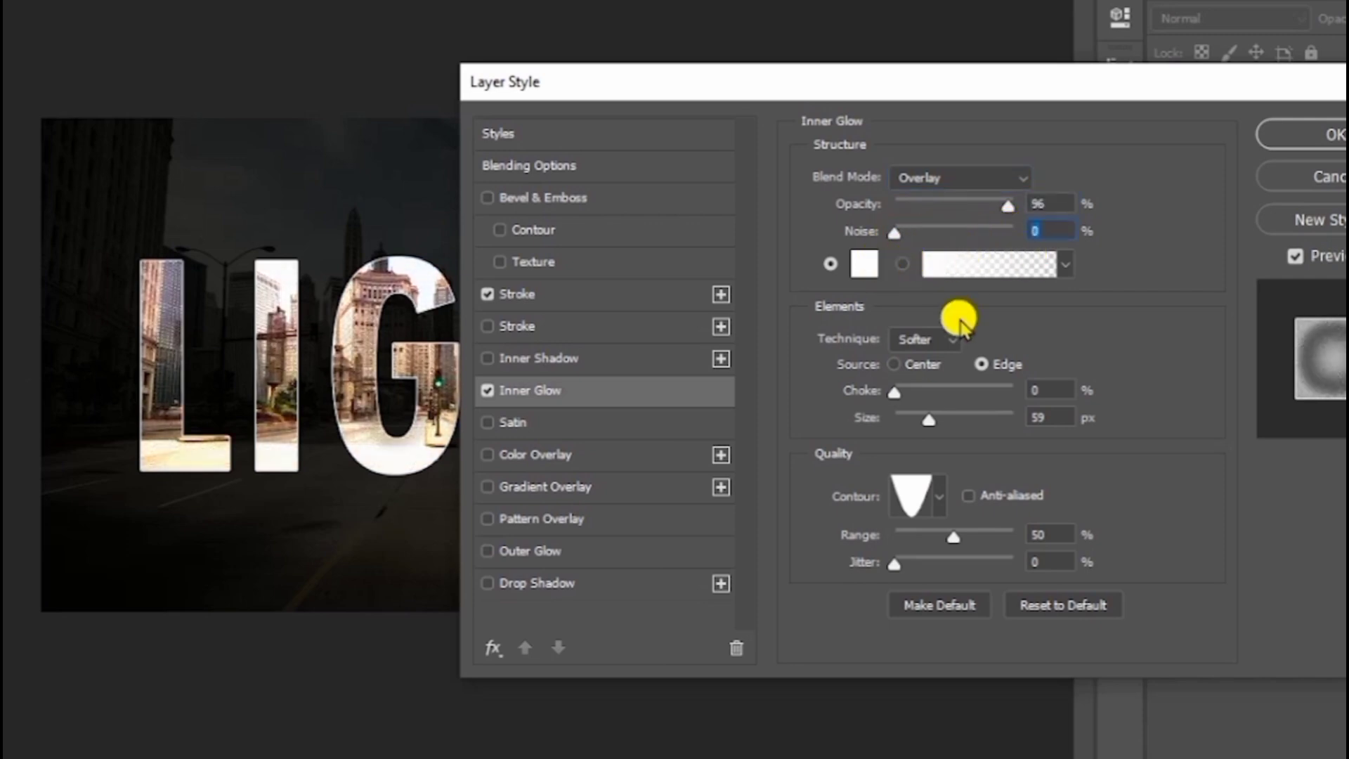
- Add an Overlay Outer Glow at 100% opacity, 35 px, and apply the layer styles
click(525, 554)
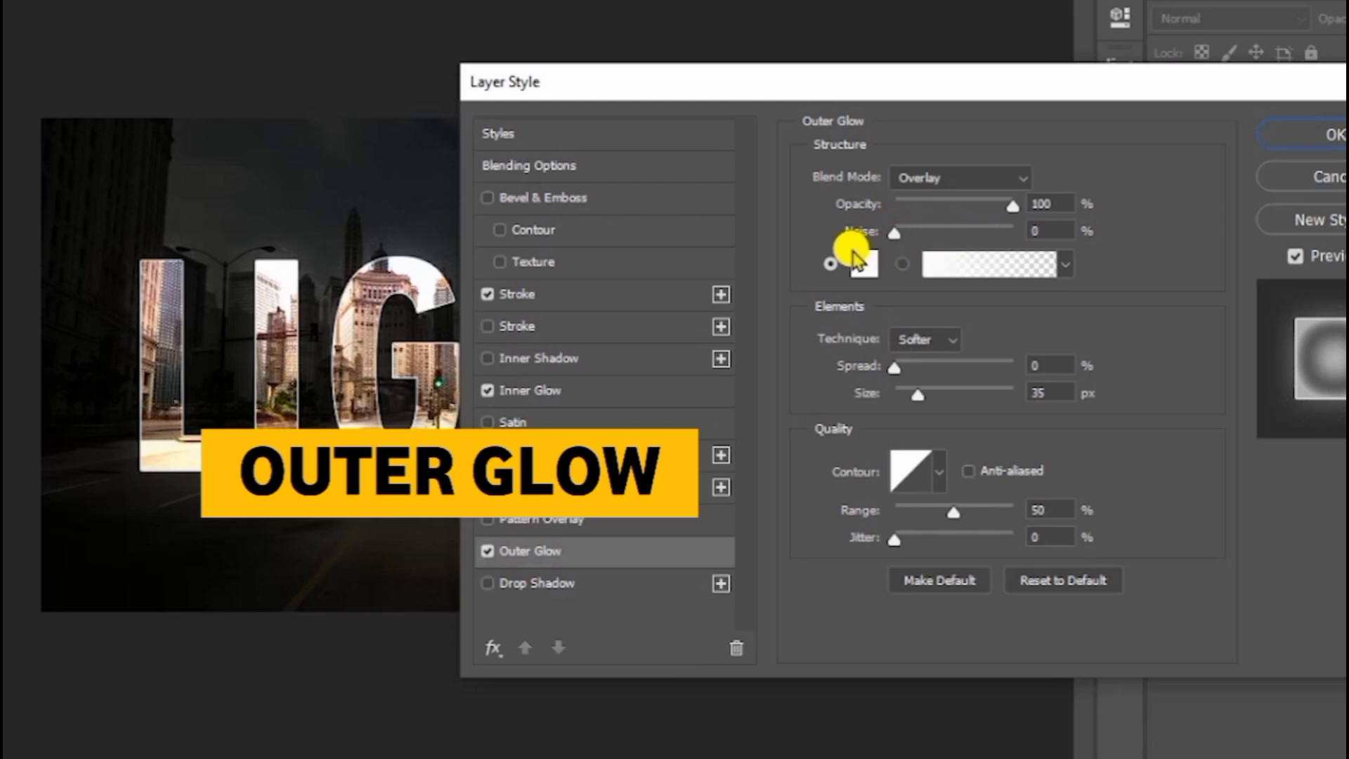
click(1065, 231)
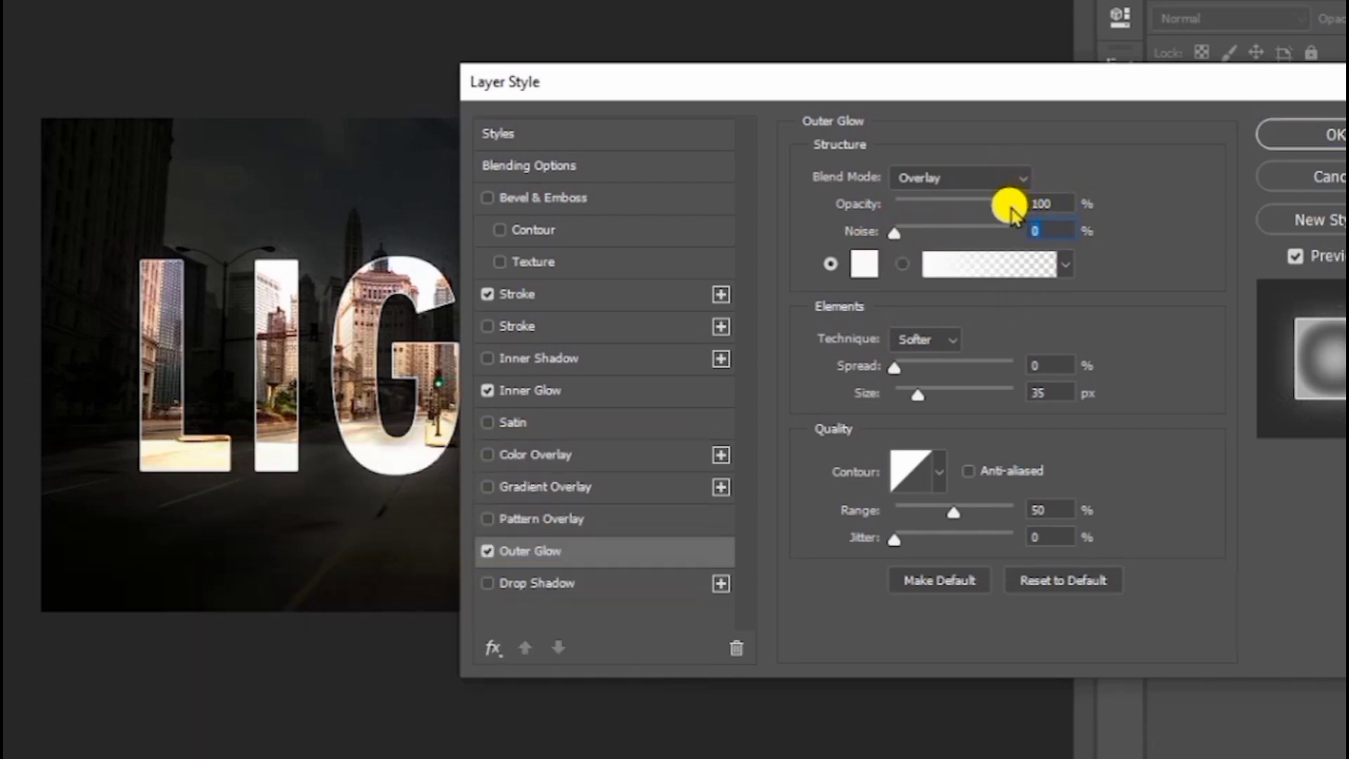
drag(1061, 204, 1028, 184)
click(1026, 181)
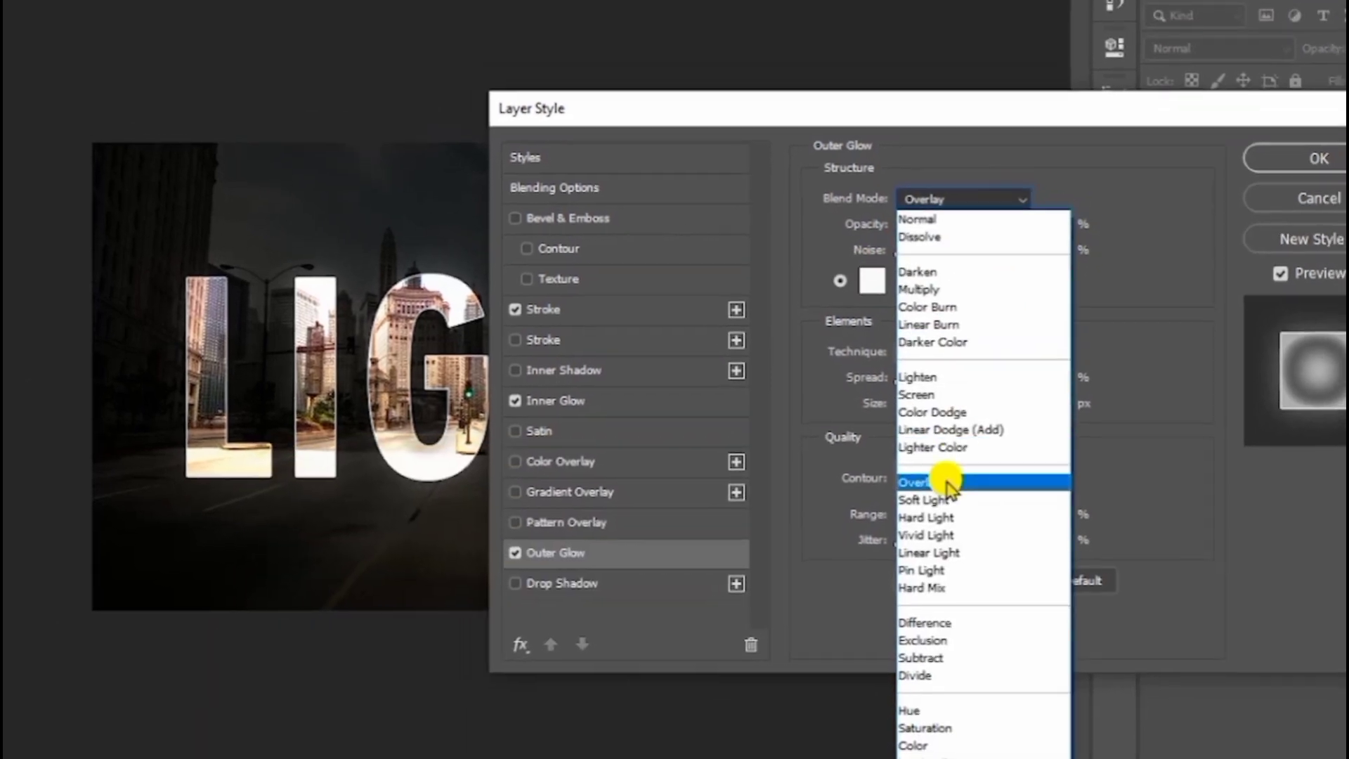
click(945, 472)
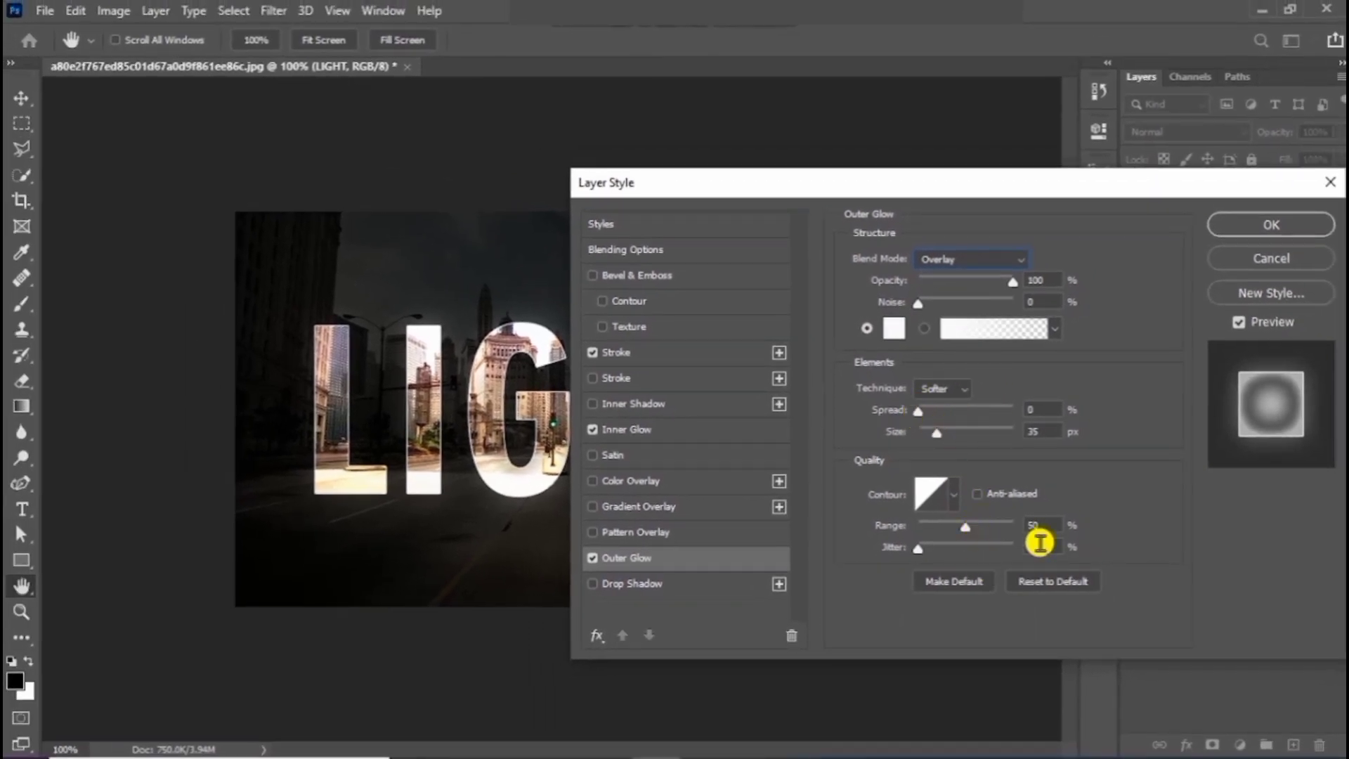
click(1258, 225)
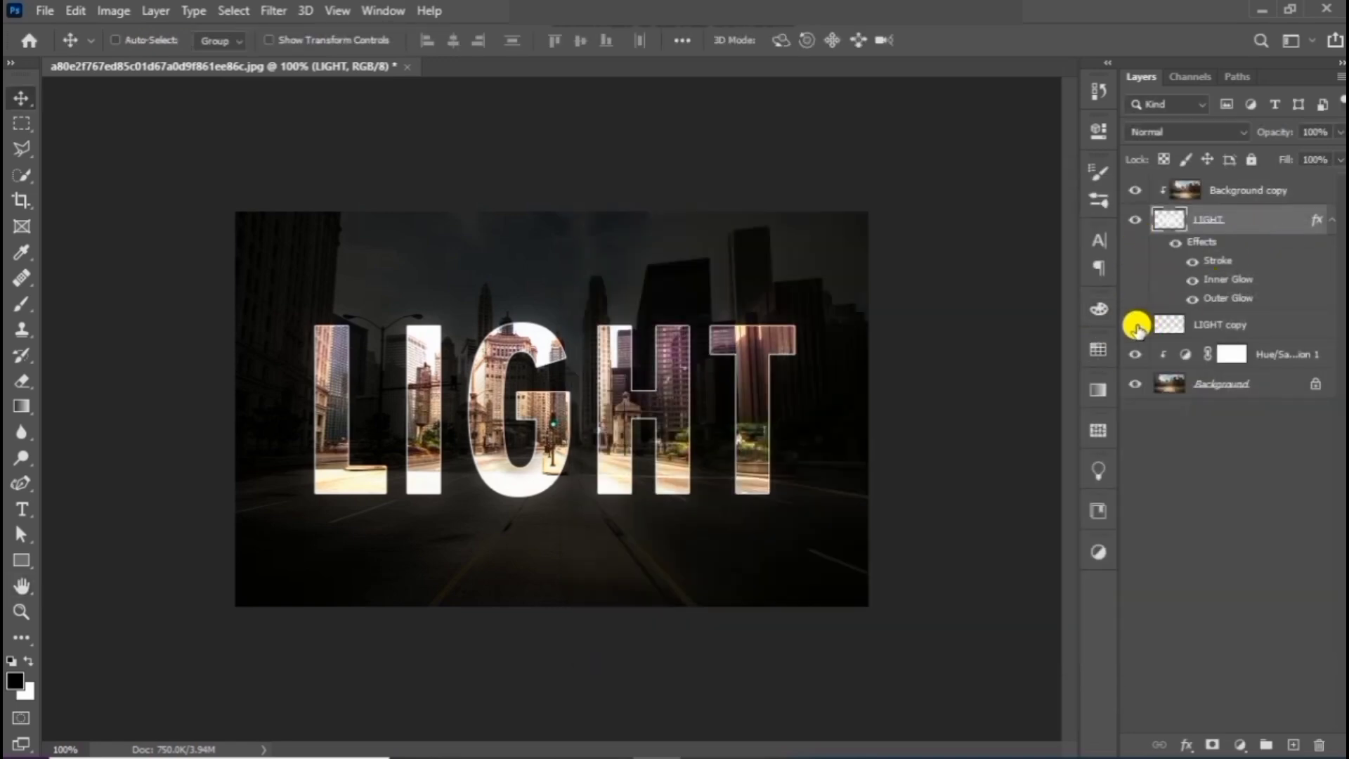
- Show and select the LIGHT copy reflection layer
click(1135, 324)
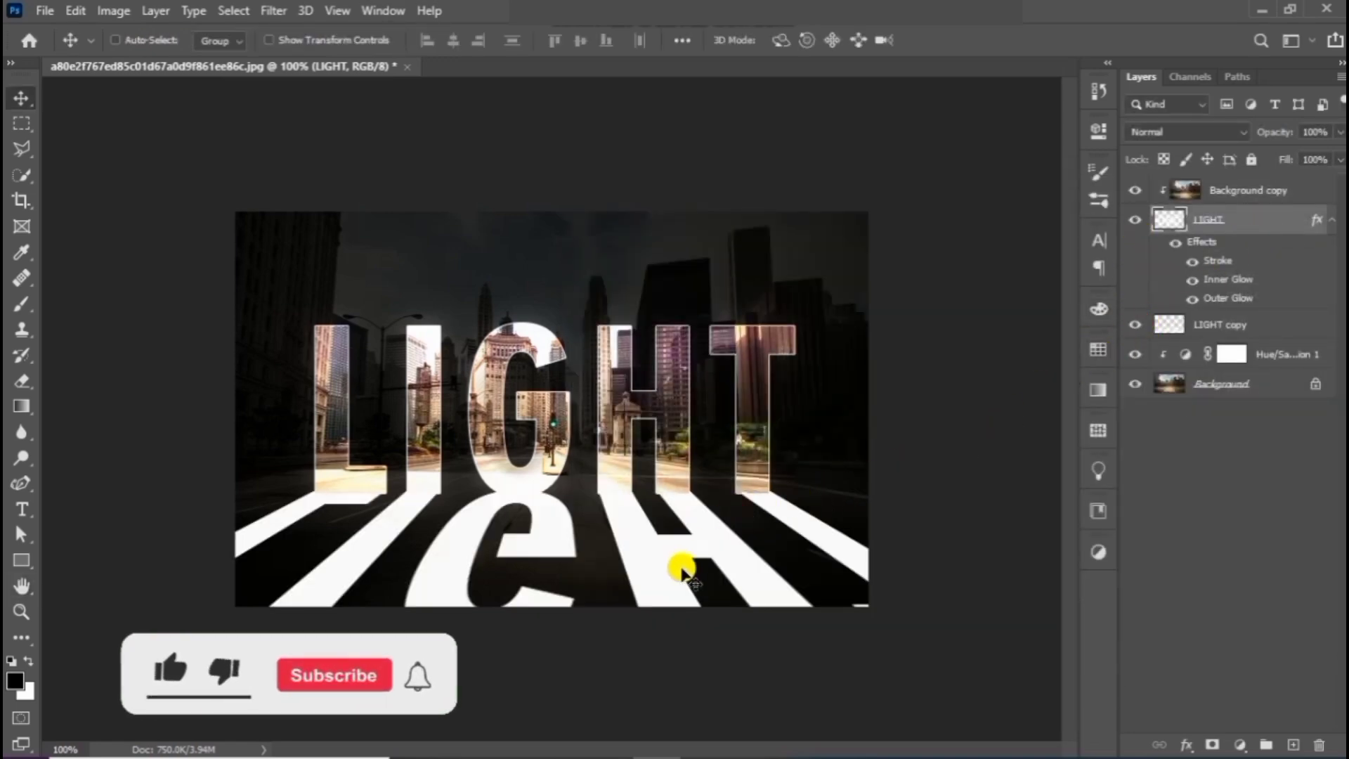
click(1300, 320)
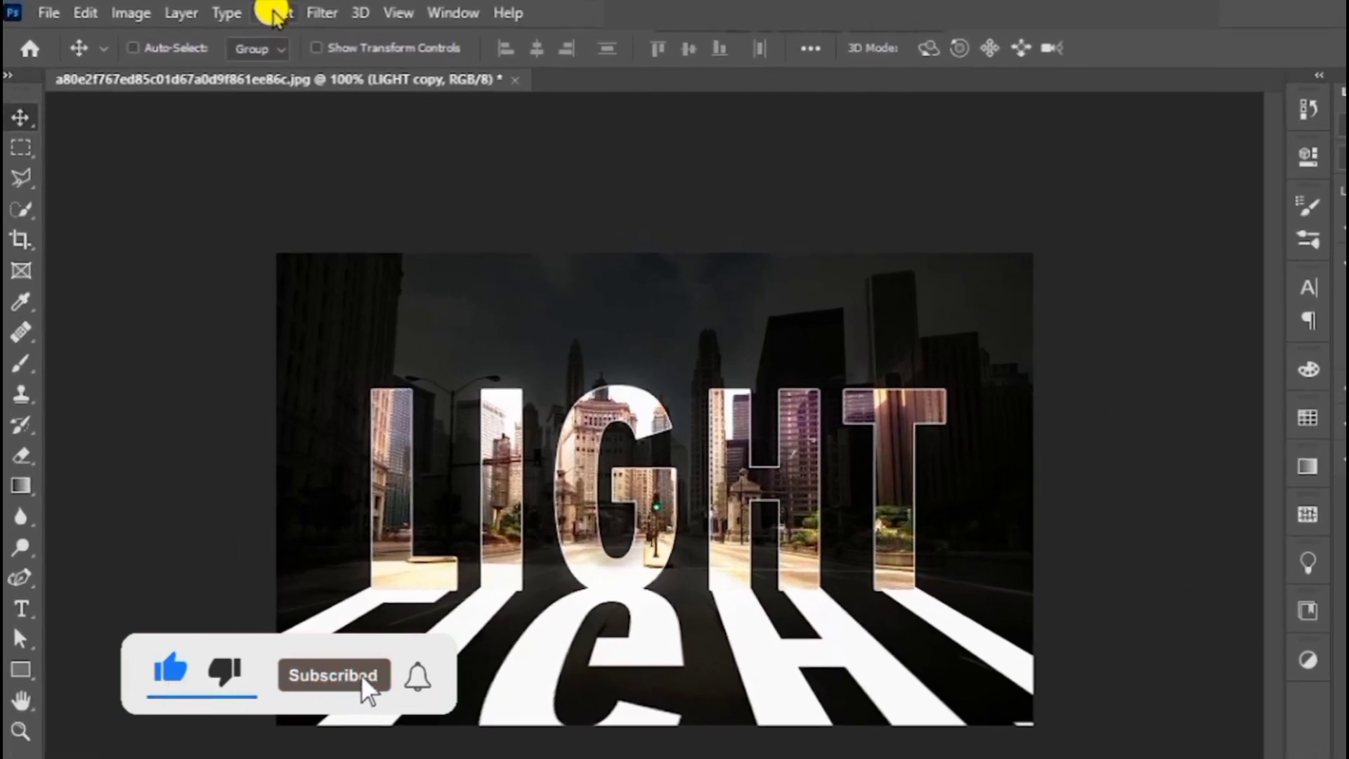
click(274, 10)
- Apply a 0.1 px Gaussian Blur to the LIGHT copy reflection, then open its Layer Style blend mode list
mouse_move(380, 279)
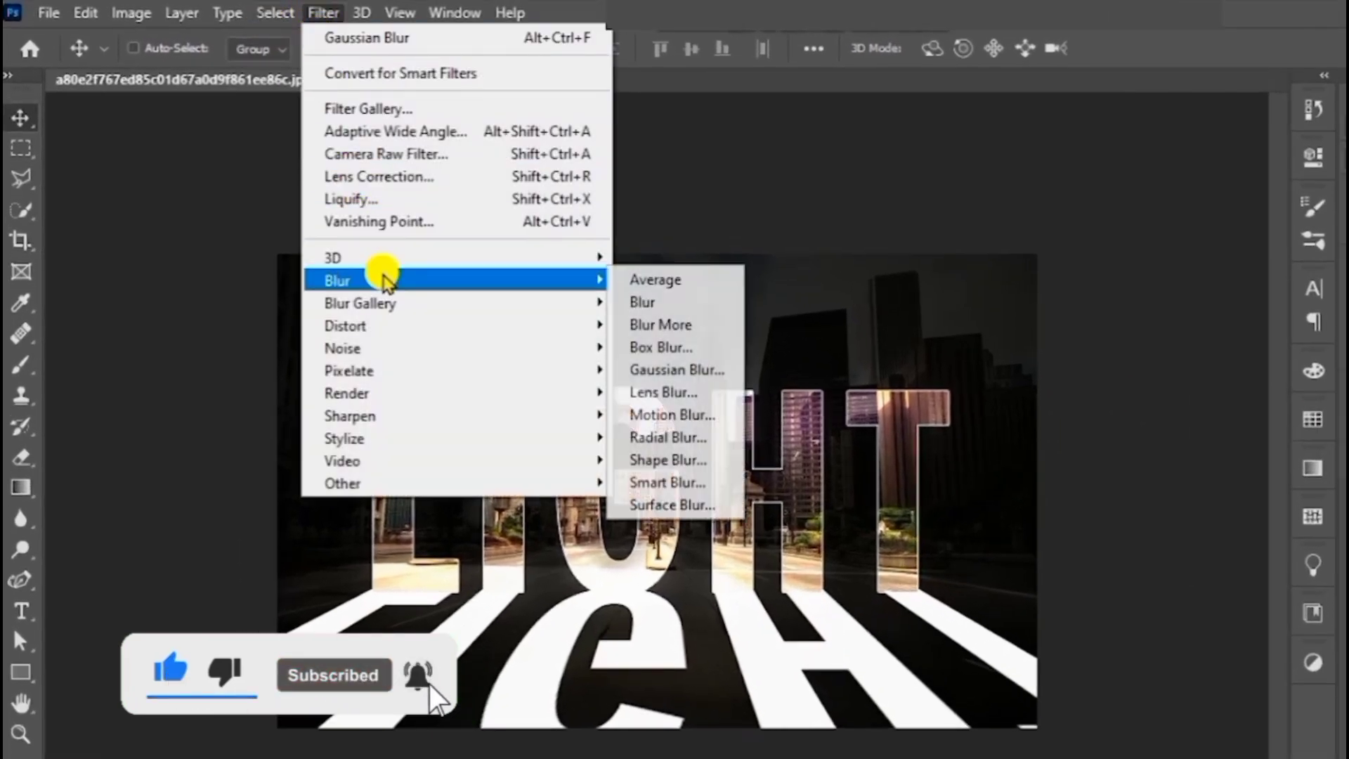
click(647, 372)
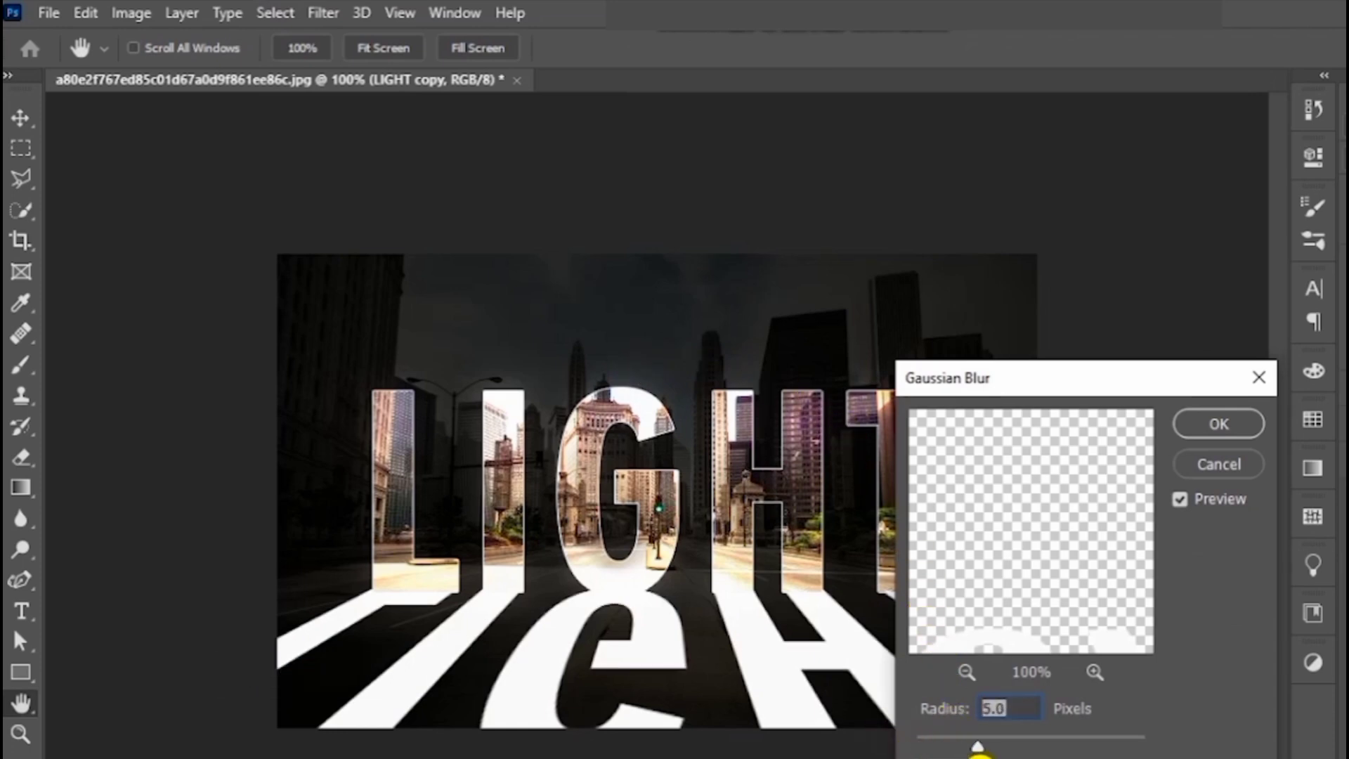
drag(977, 748, 913, 750)
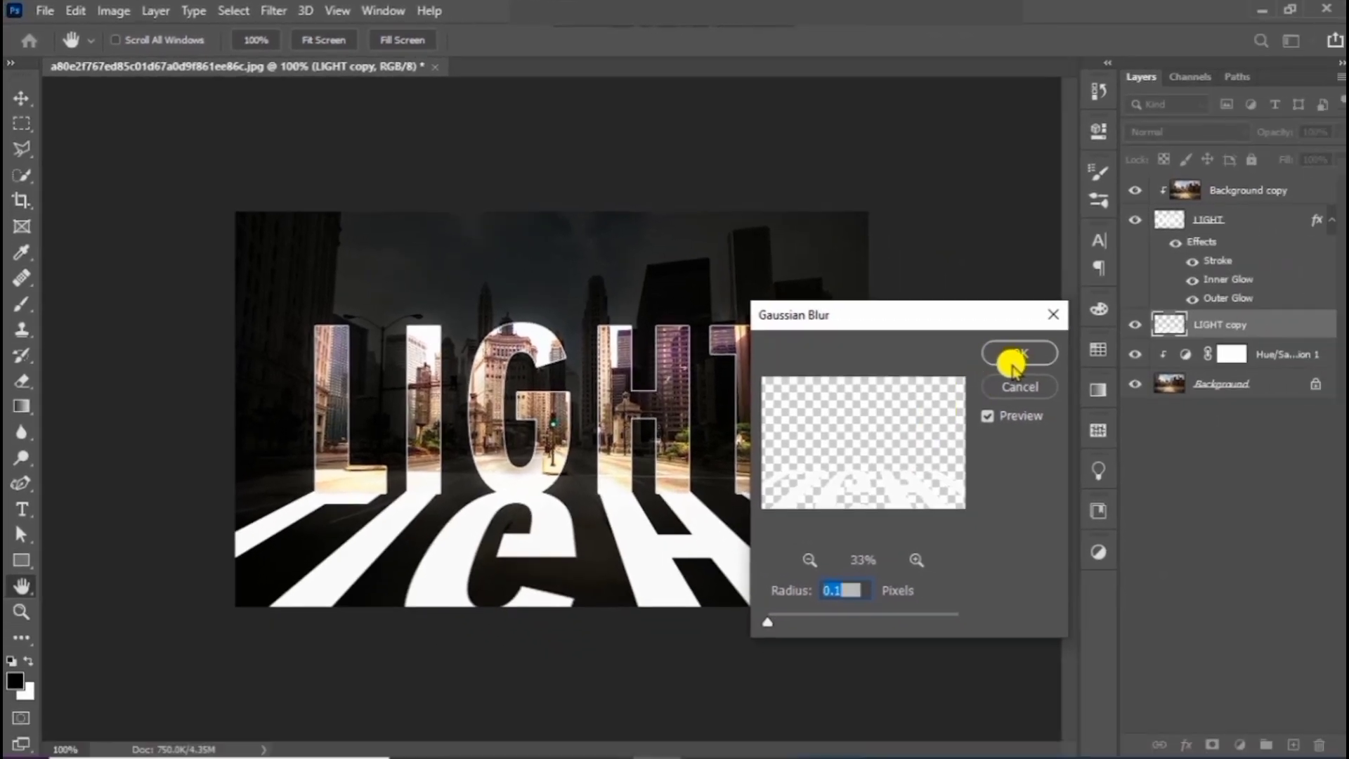
click(1012, 359)
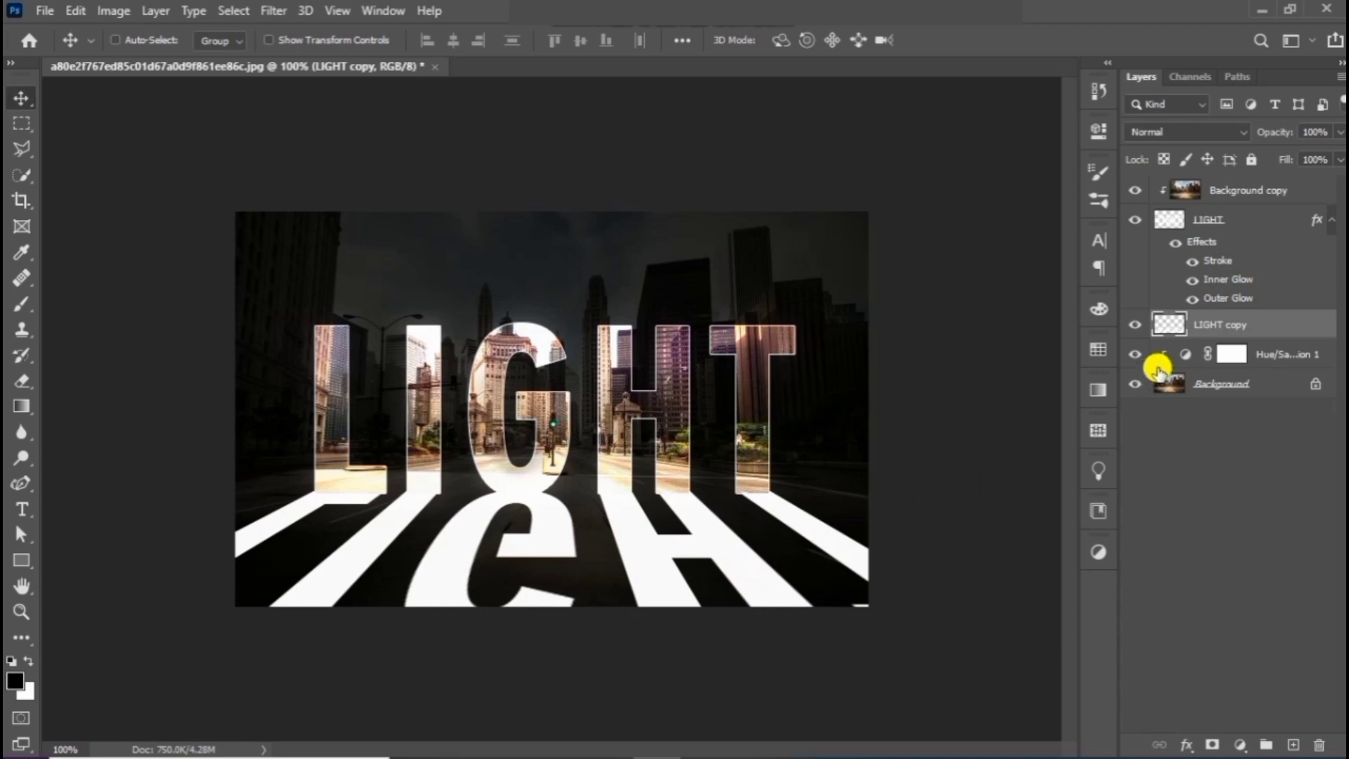
double_click(1284, 328)
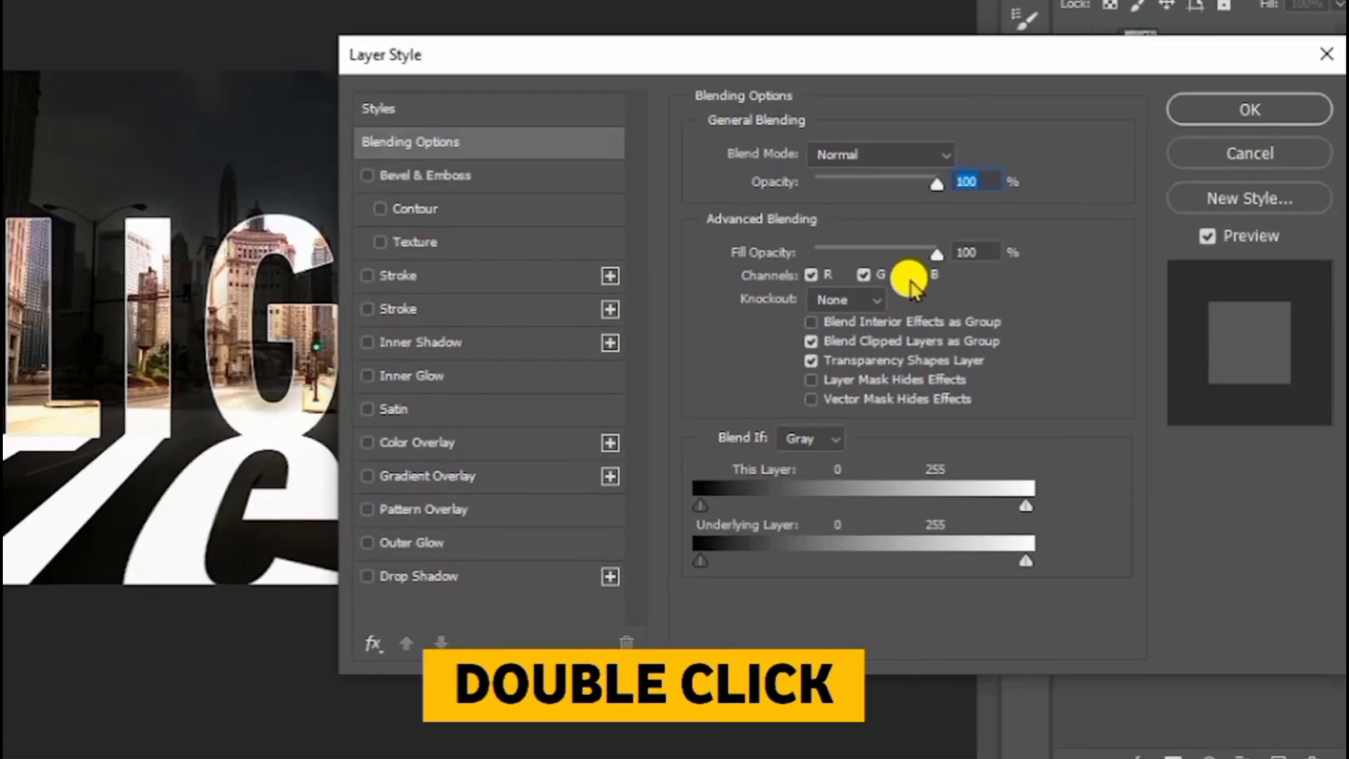
click(940, 149)
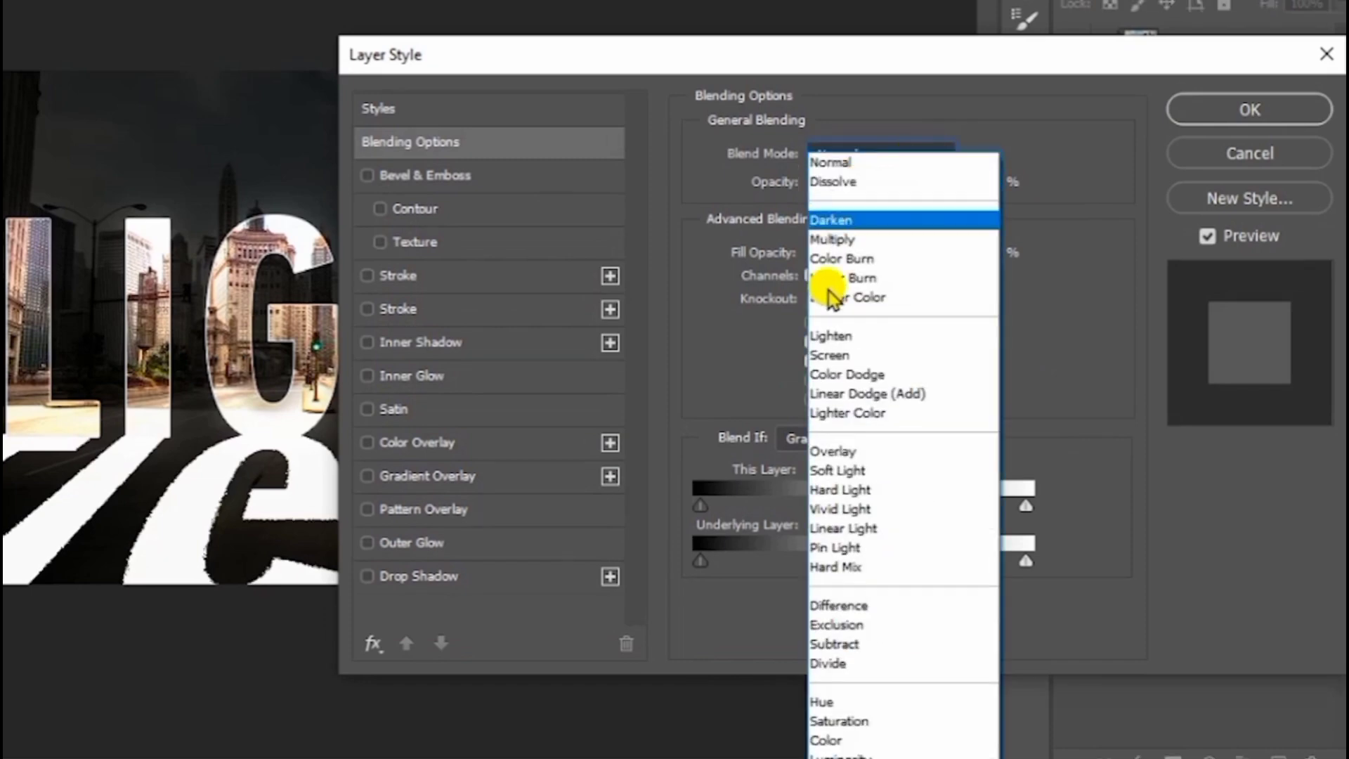